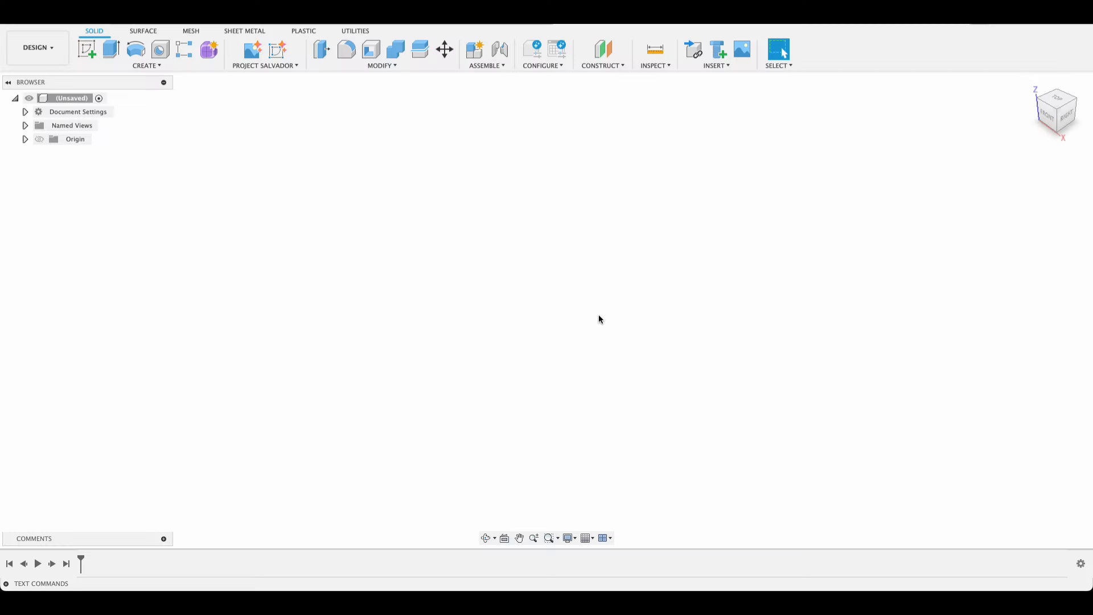
Step: Start a sketch on the horizontal XY plane and draw a 16 mm diameter circle centred on the origin
left_click(86, 49)
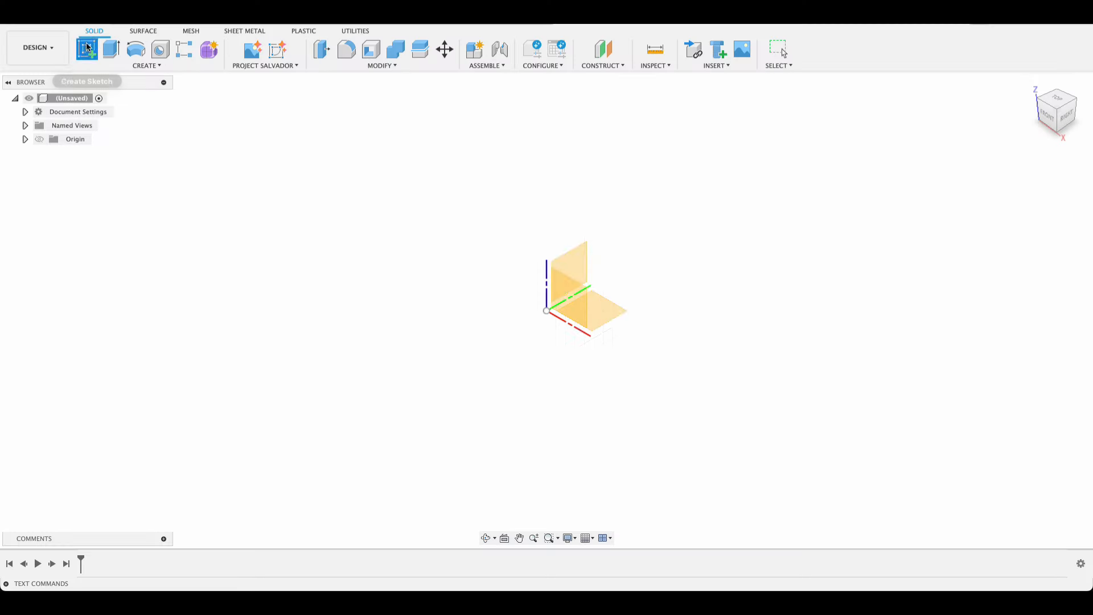
left_click(606, 307)
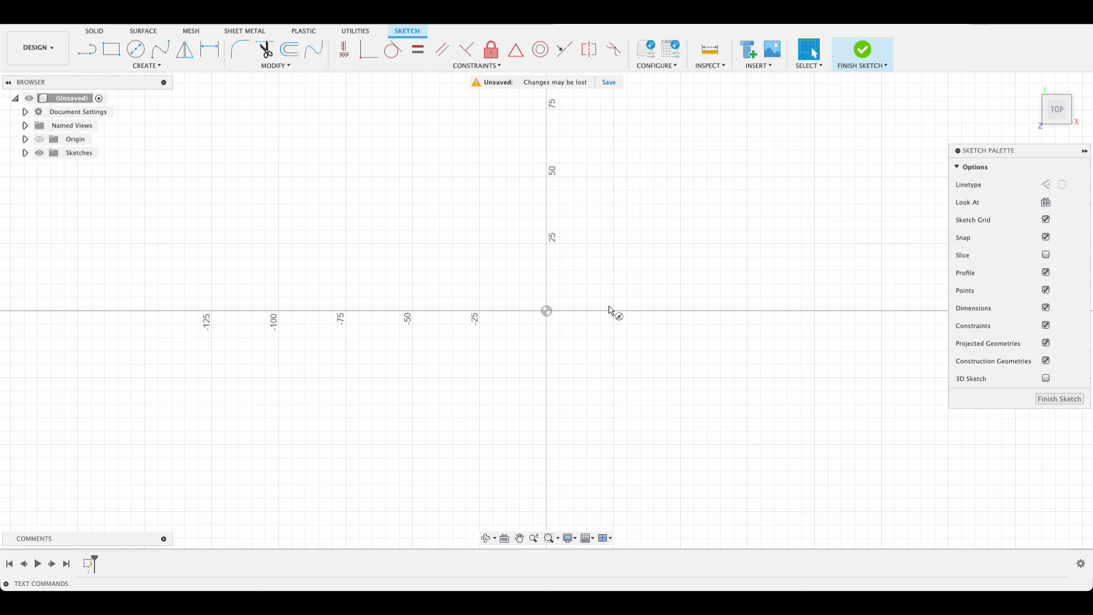
key("c")
left_click(545, 309)
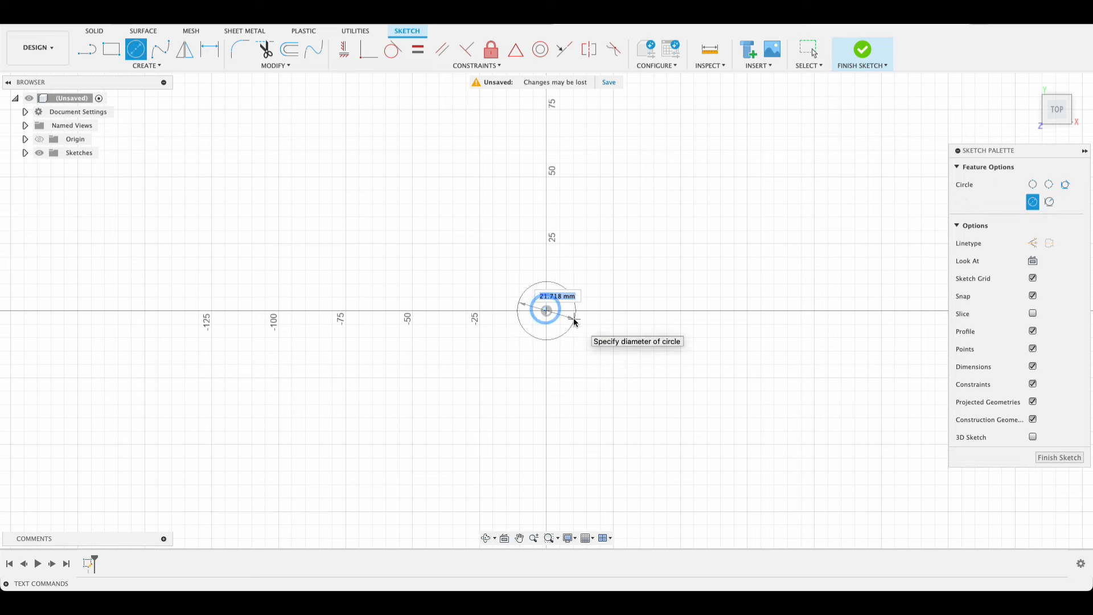
type("16")
key("Return")
left_click(814, 53)
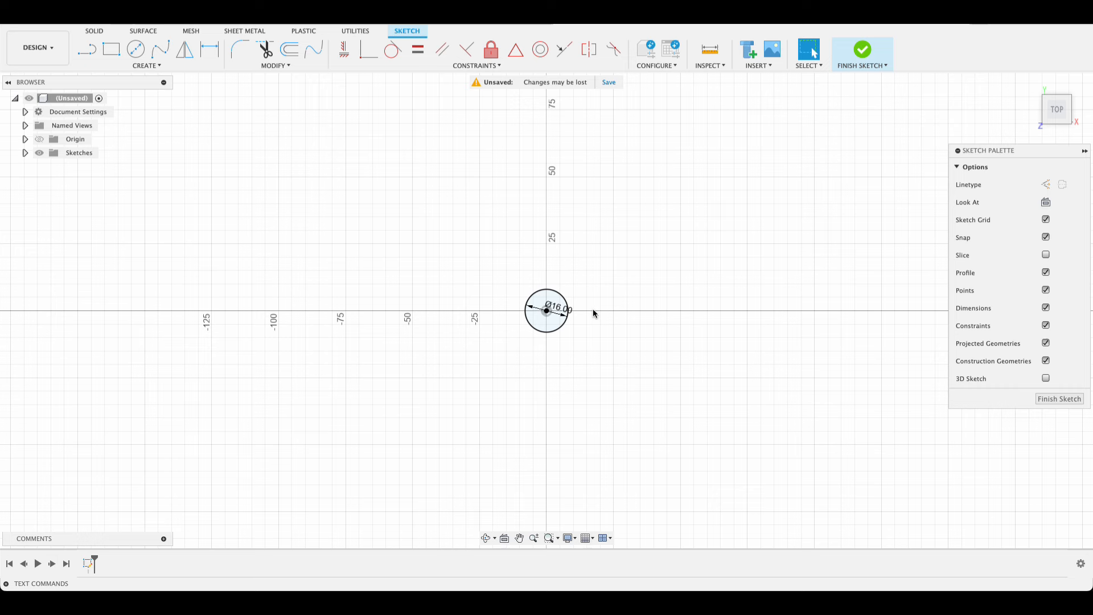
Step: Draw a 14 mm diameter circle on the positive X side and constrain its centre horizontally to the origin
left_click(135, 49)
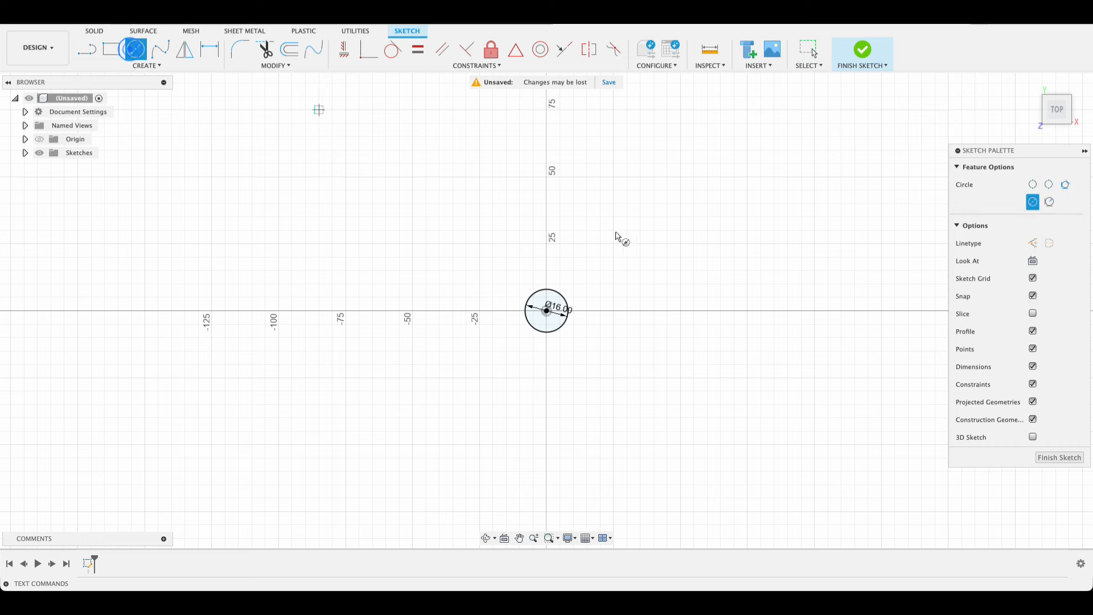
left_click(640, 310)
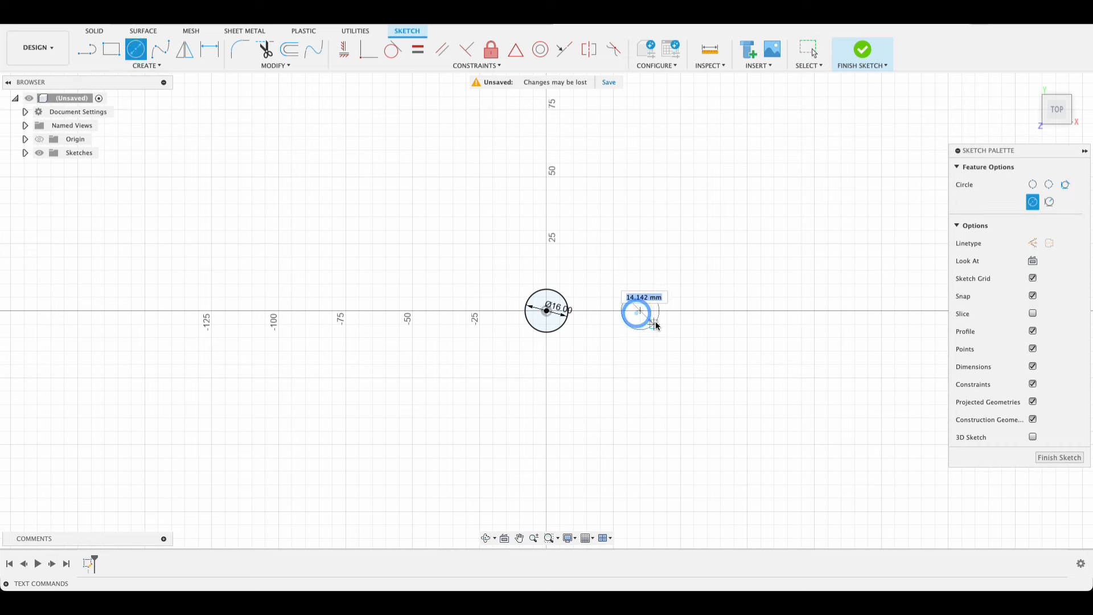
key("Return")
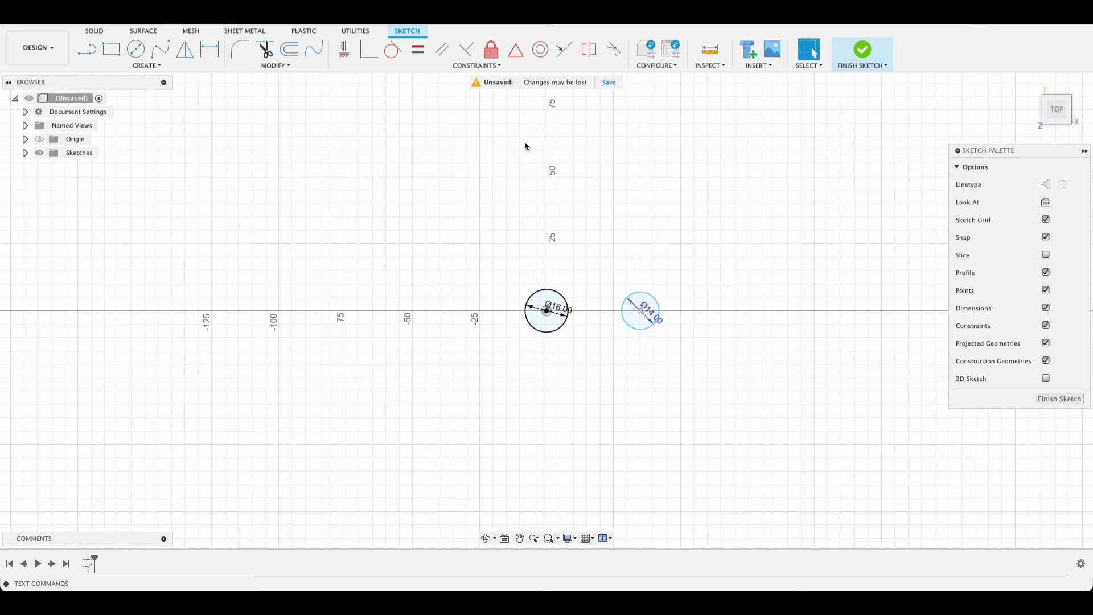
left_click(347, 51)
left_click(640, 311)
left_click(546, 311)
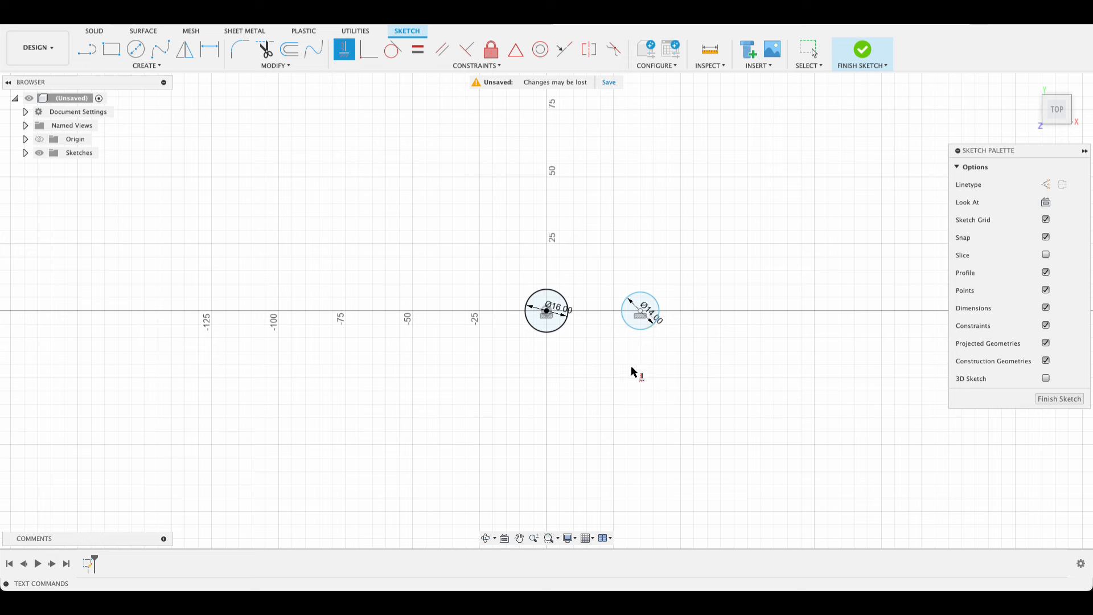
Step: Dimension the distance between the centres of the two circles as 30 mm
key("d")
left_click(640, 311)
left_click(562, 314)
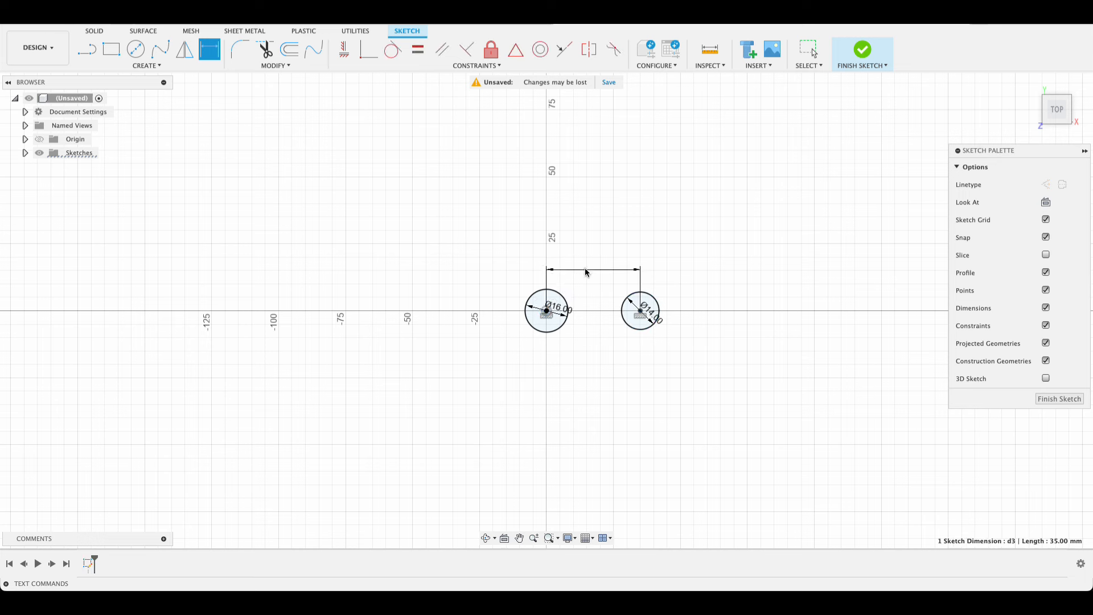
left_click(585, 270)
key("Return")
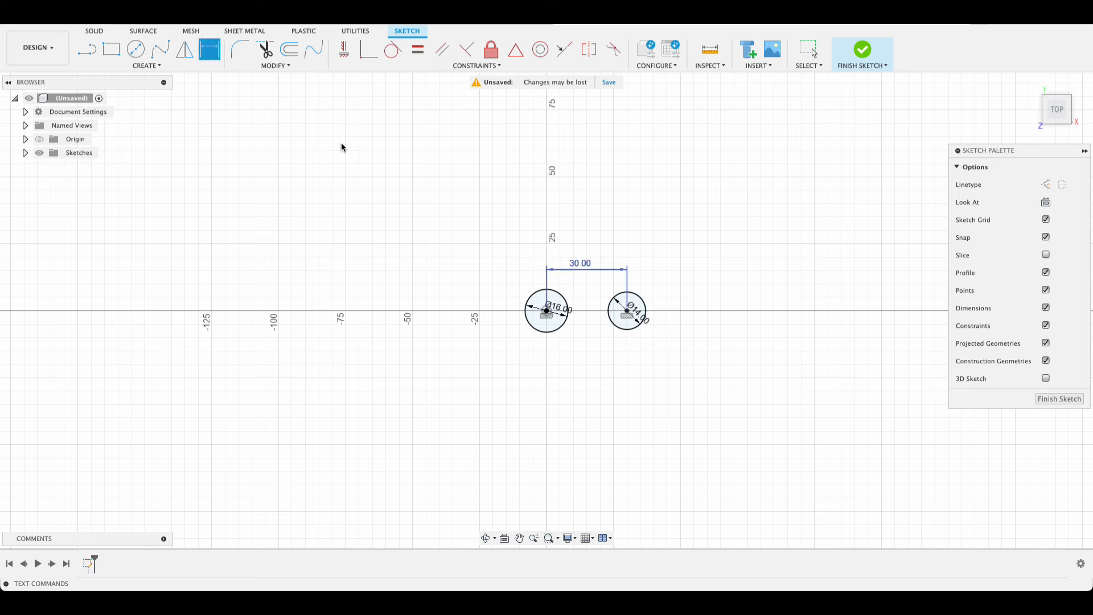
Step: Create a full circular pattern of the 14 mm circle around the origin with a quantity of 4
left_click(147, 66)
left_click(138, 223)
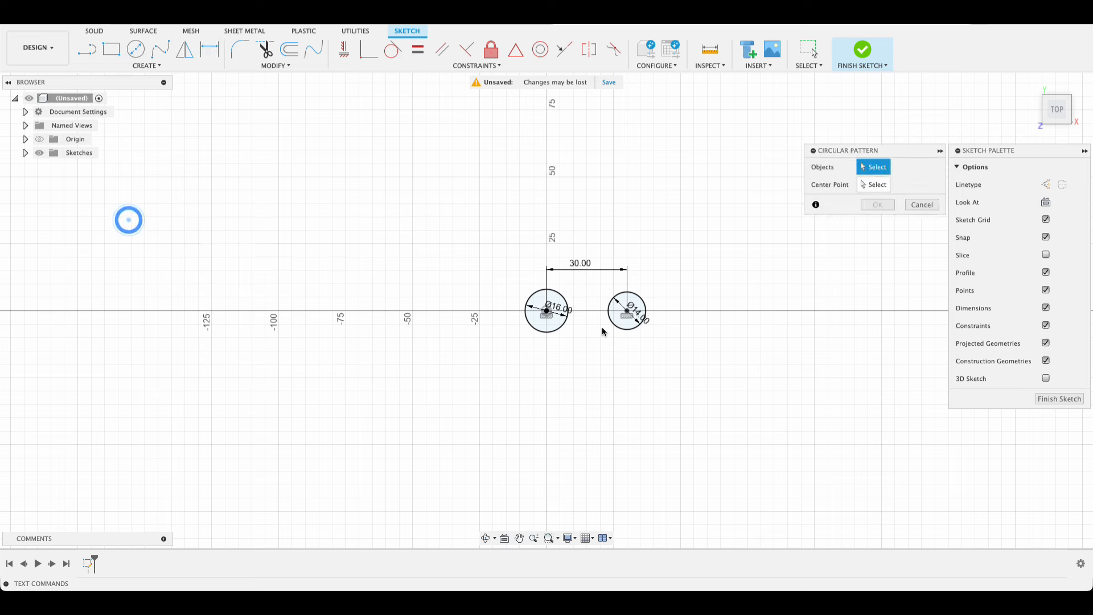
left_click(628, 329)
left_click(861, 184)
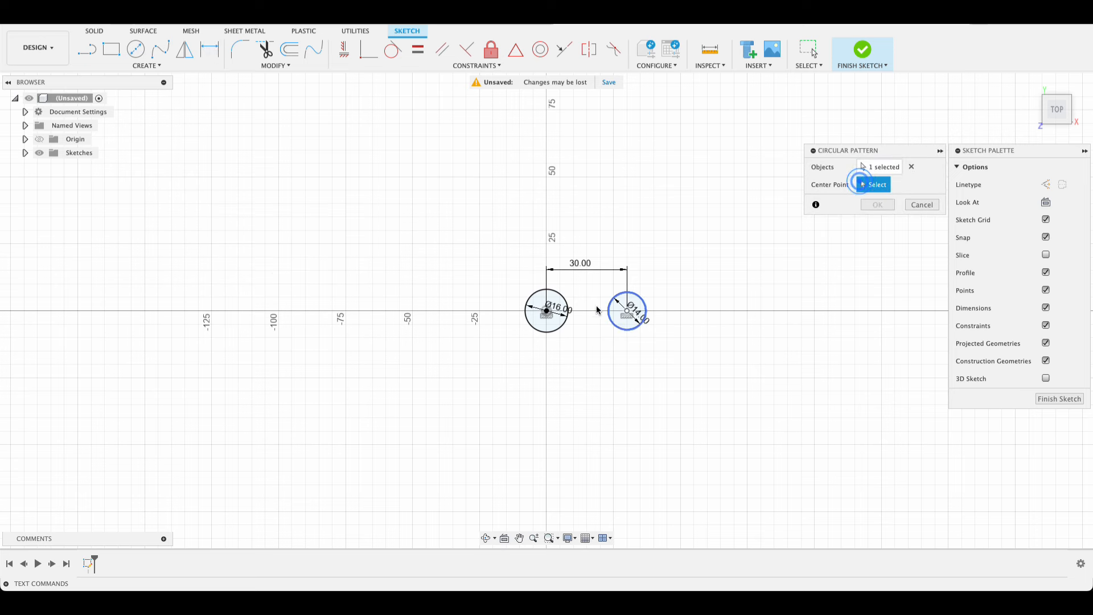
left_click(547, 312)
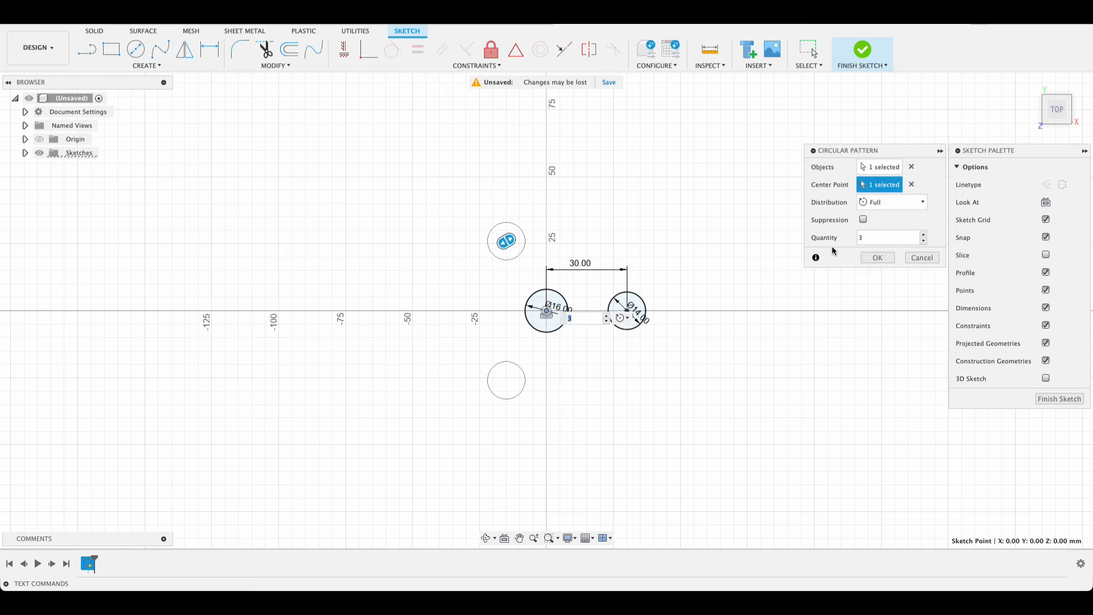
left_click(923, 233)
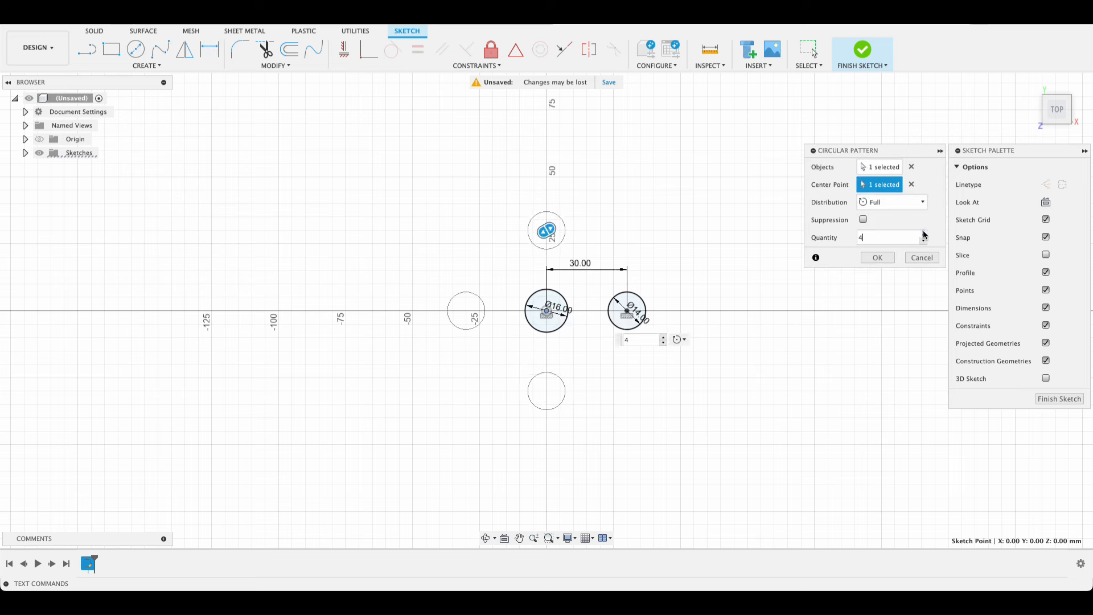
left_click(869, 260)
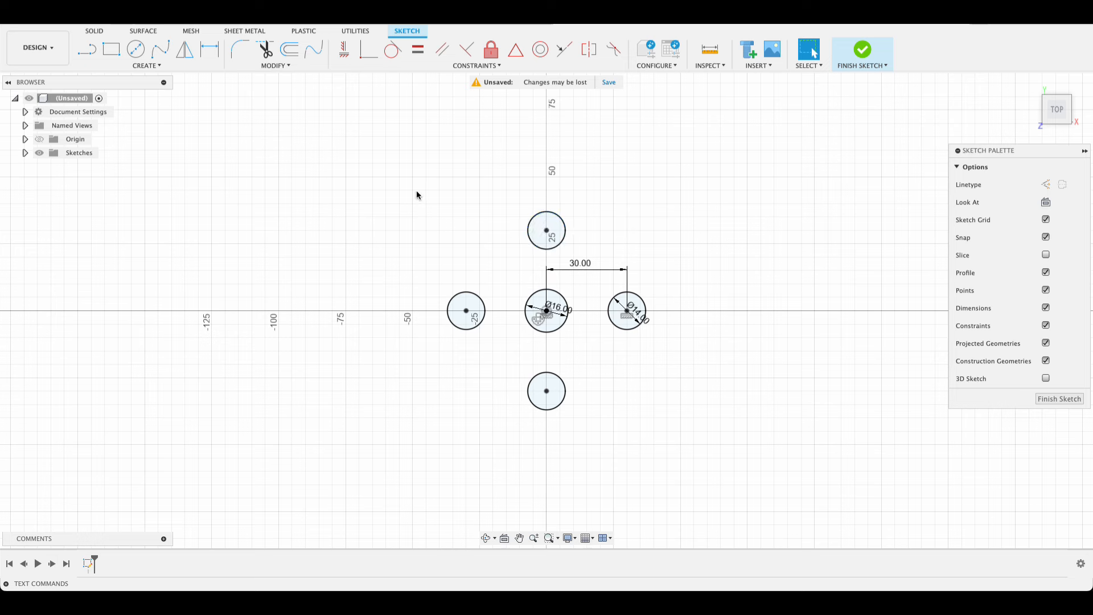
Step: Draw a 3-point arc from the upper outer circle to the right outer circle, bulging inward toward the central circle
left_click(150, 66)
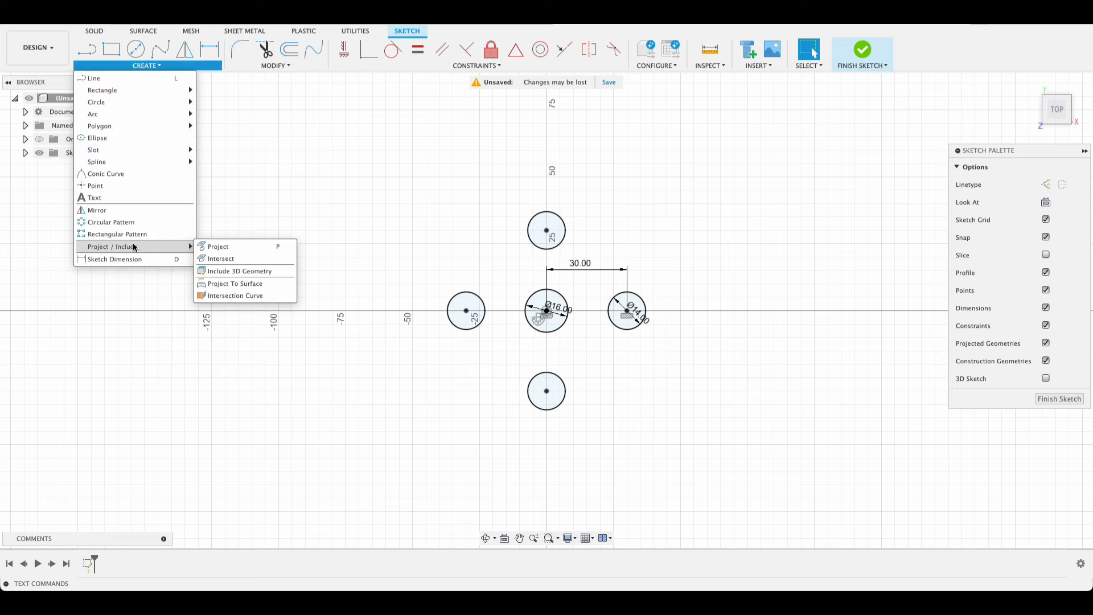
mouse_move(125, 114)
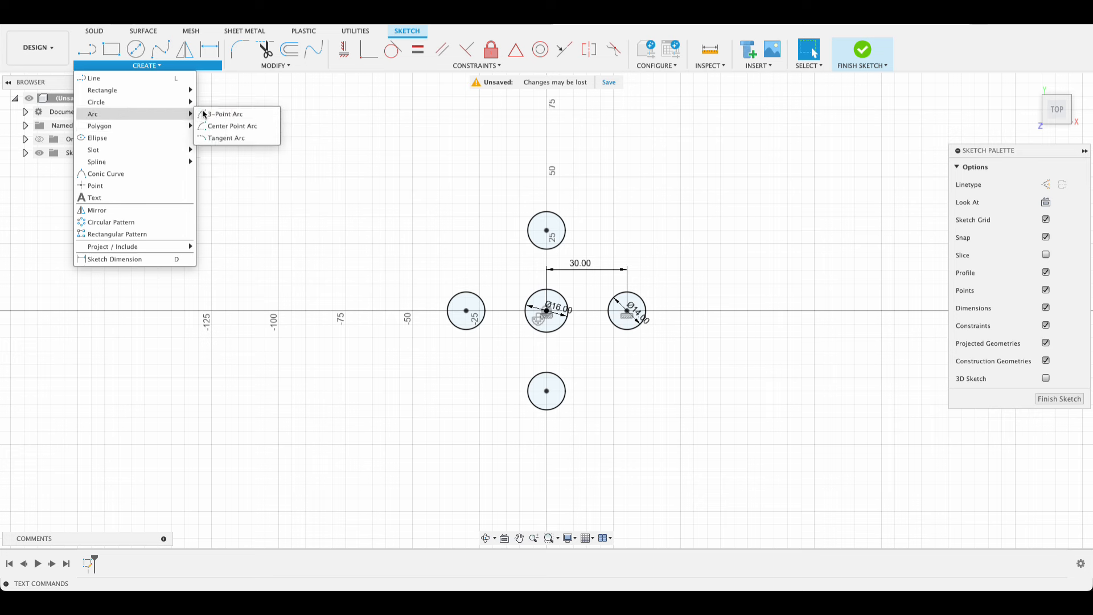
left_click(220, 117)
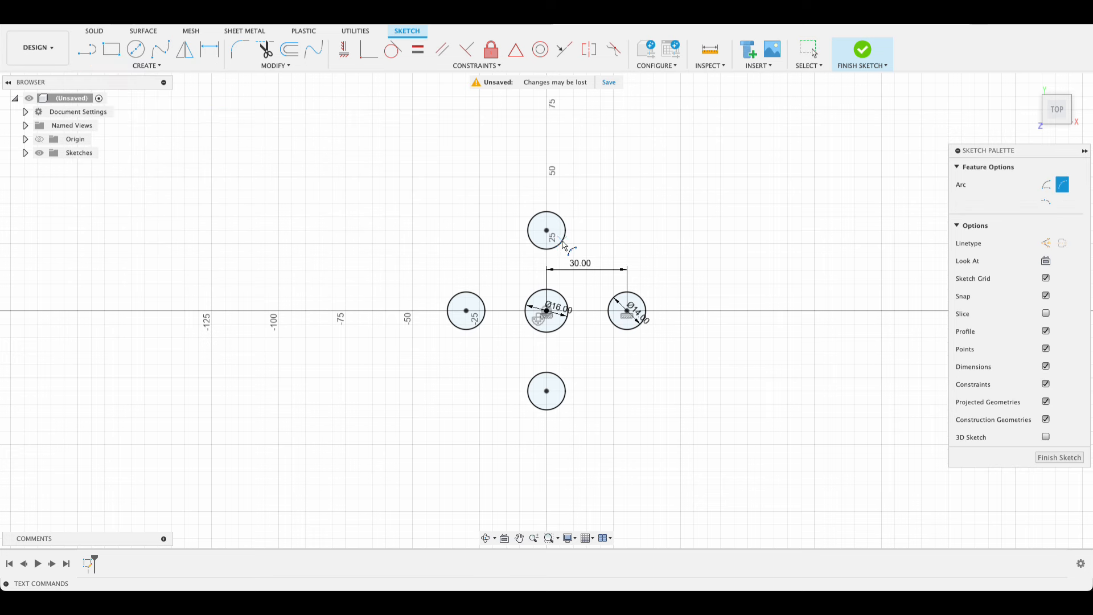
left_click(561, 240)
left_click(614, 296)
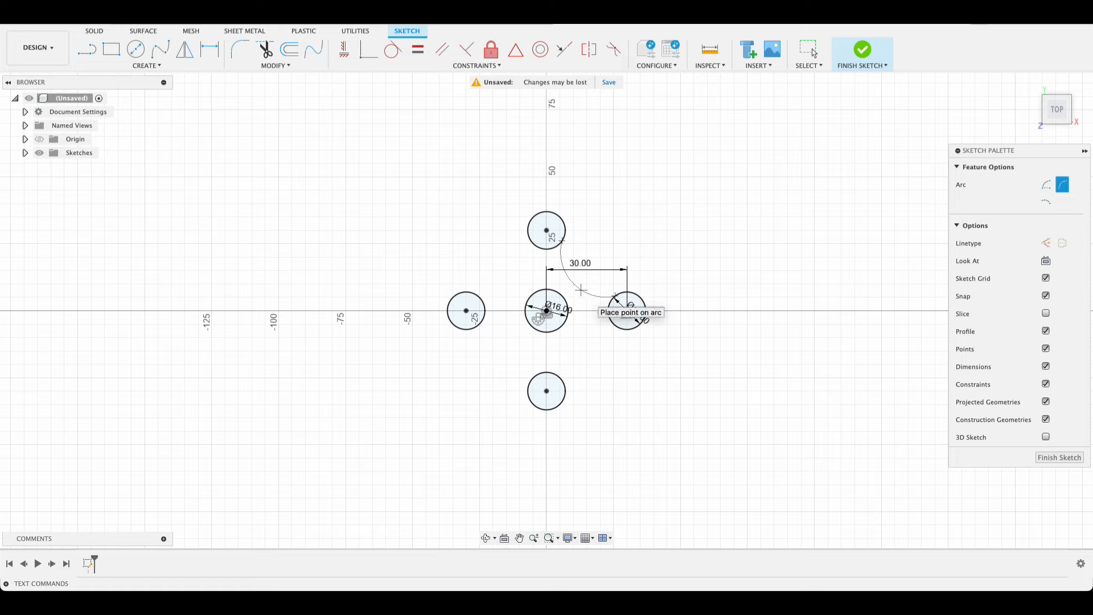
left_click(580, 288)
scroll(582, 290, "up", 3)
scroll(590, 294, "up", 2)
key("Escape")
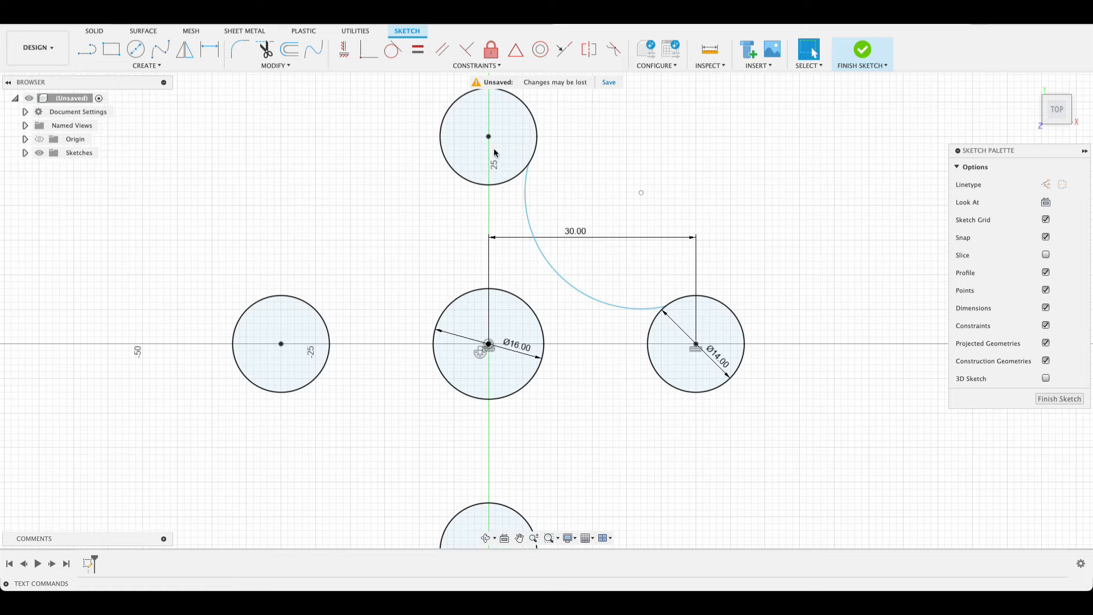
Step: Apply tangent constraints between the arc and both the upper and right outer circles
left_click(392, 50)
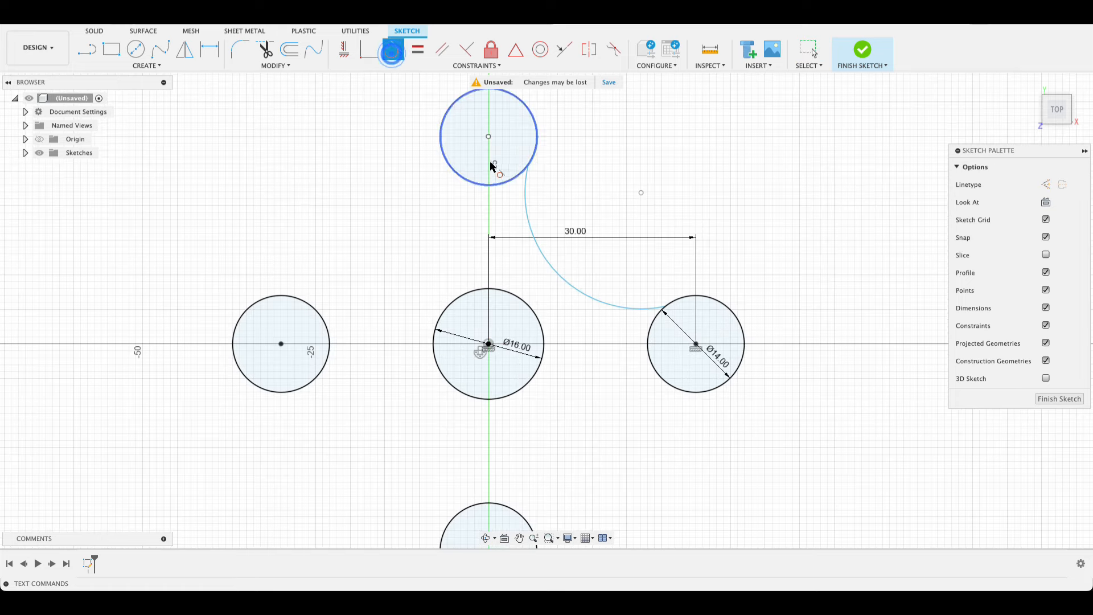
left_click(524, 186)
left_click(533, 153)
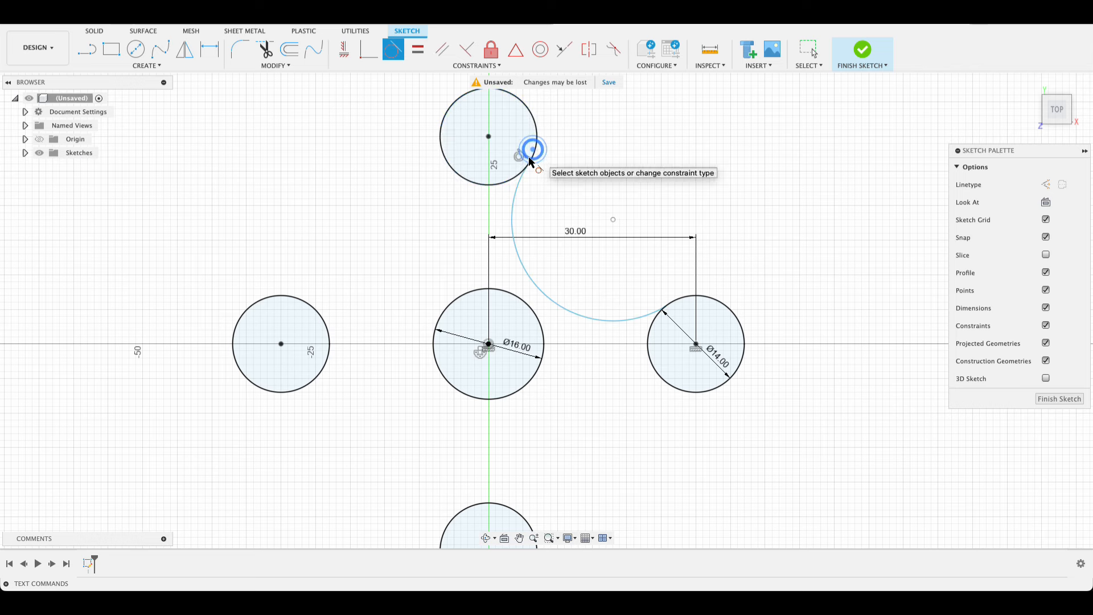
left_click(651, 323)
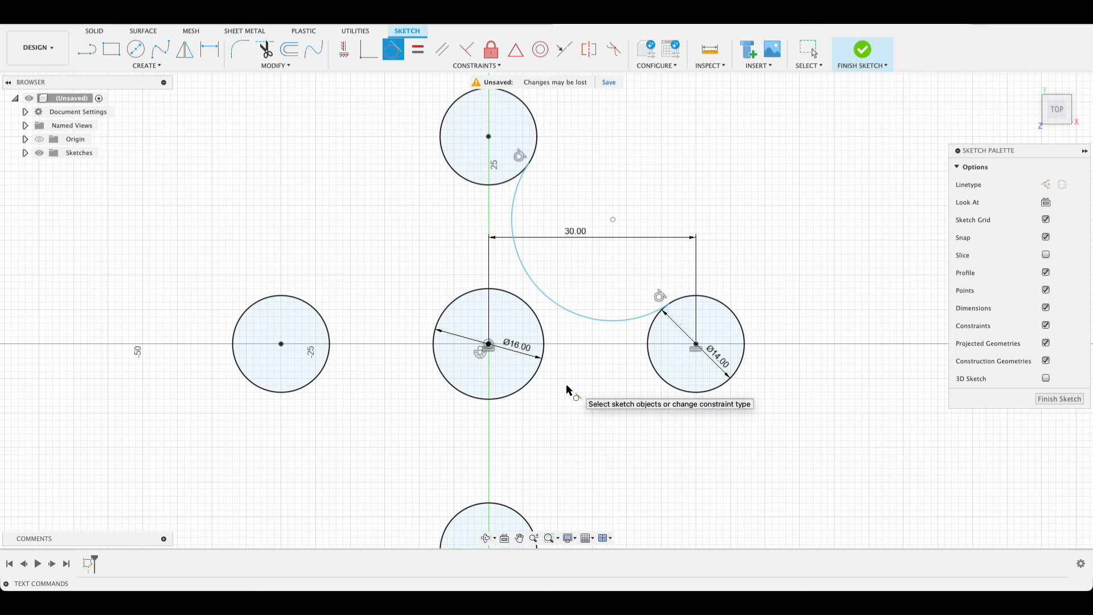
key("Escape")
Step: Pull the tangent arc away from the central circle and dimension its radius as 17 mm
left_click_drag(540, 294, 568, 266)
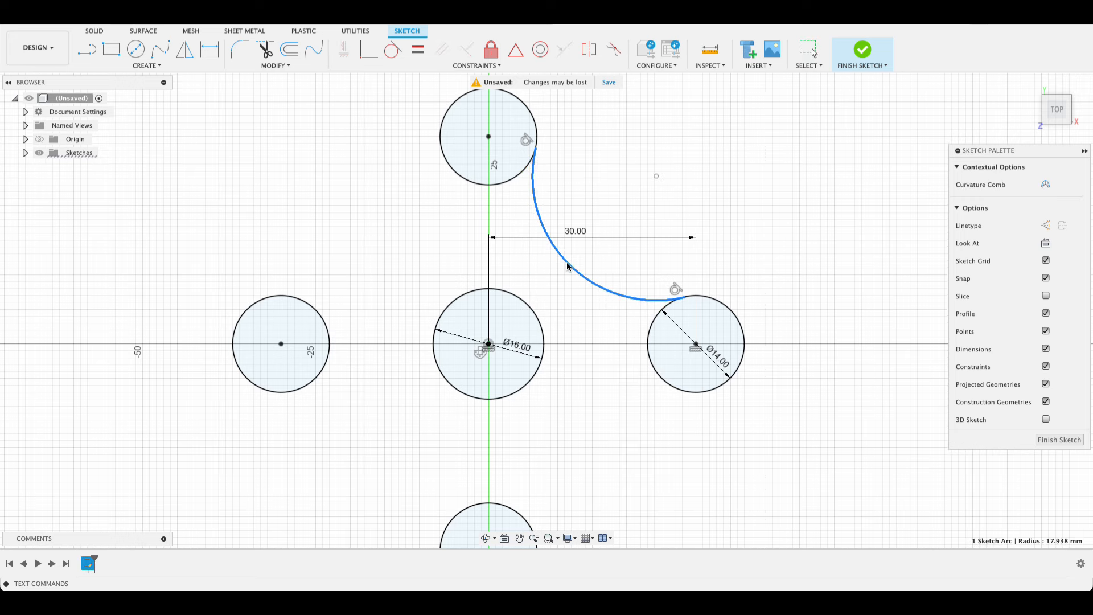
scroll(575, 348, "down", 3)
middle_click_drag(691, 378, 639, 342)
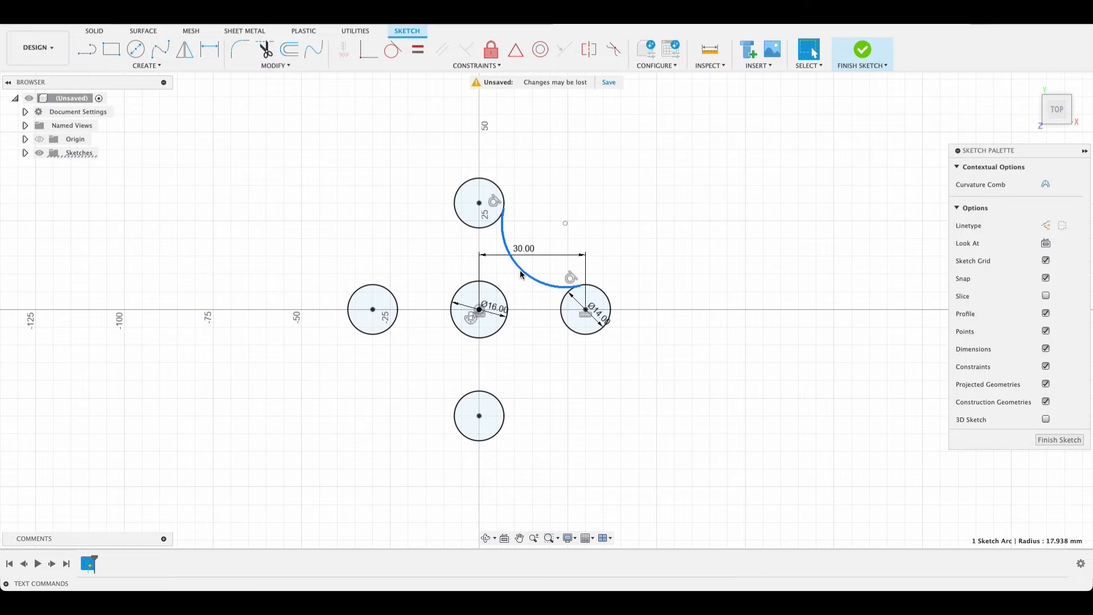
key("d")
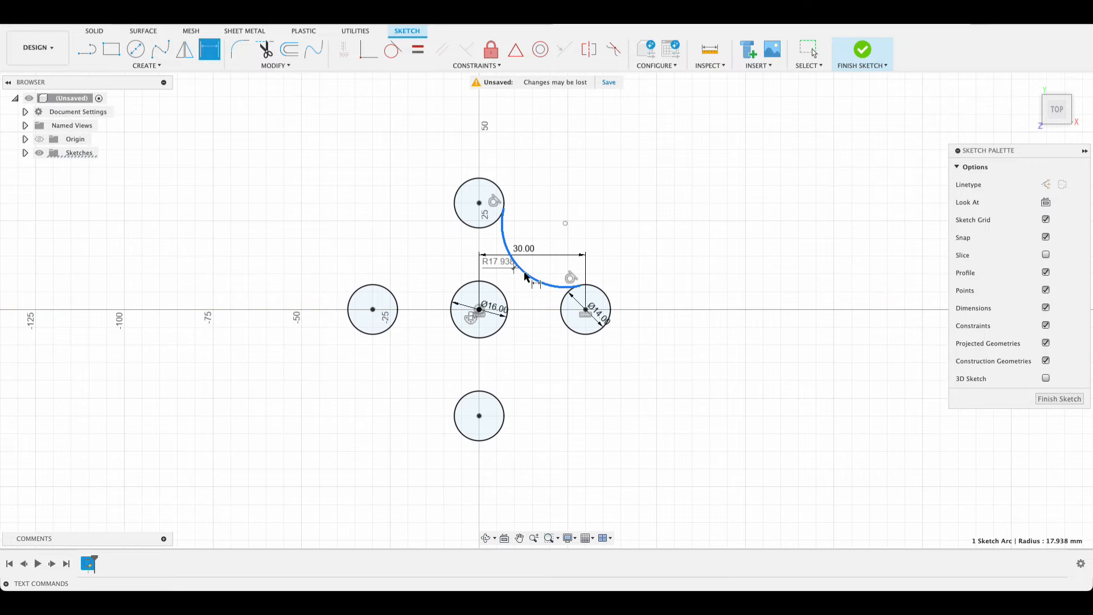
left_click(527, 269)
left_click(579, 203)
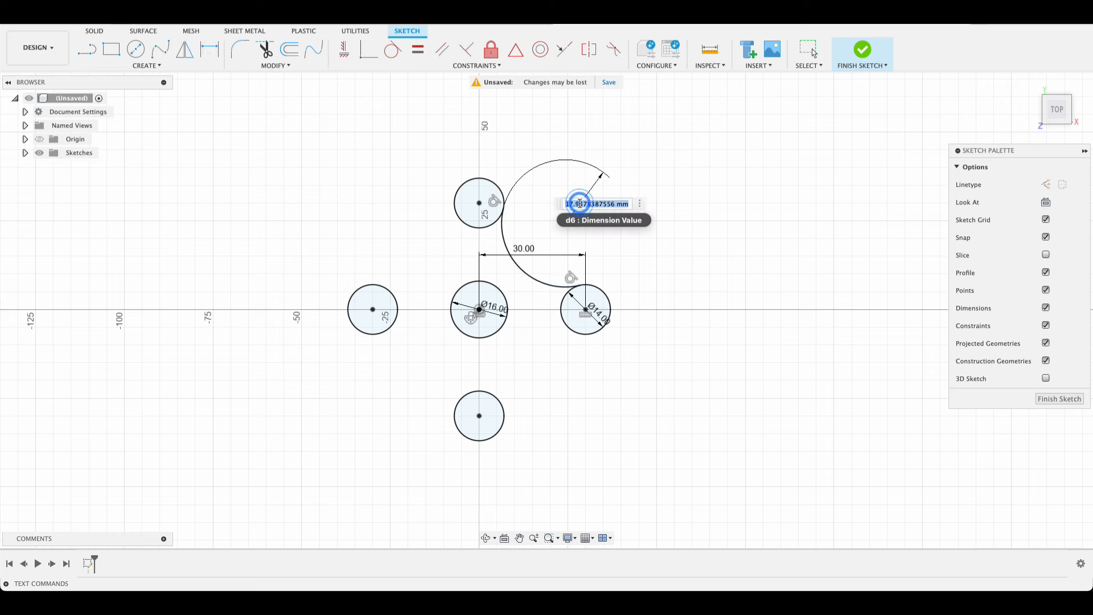
type("17")
key("Return")
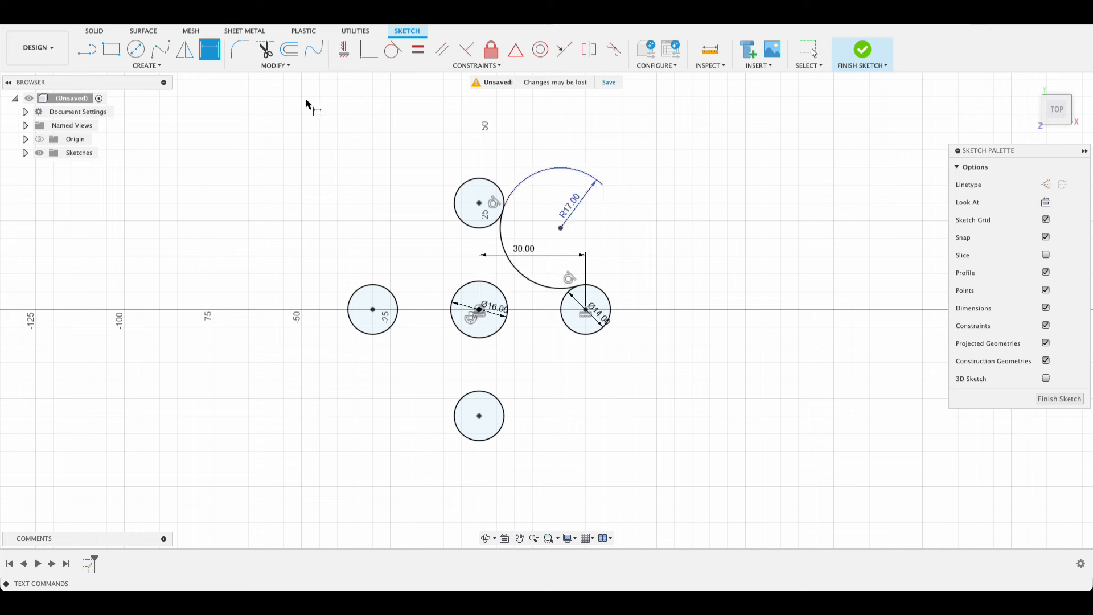
Step: Create a full circular pattern of the 17 mm arc around the origin with a quantity of 4, and finish the sketch
left_click(149, 66)
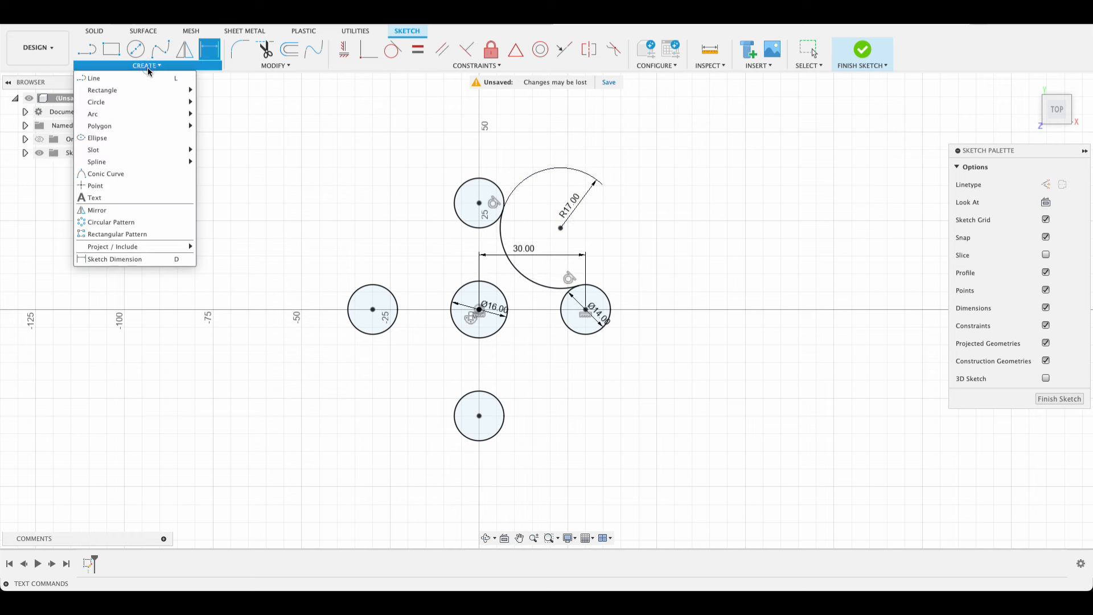
left_click(136, 223)
left_click(874, 184)
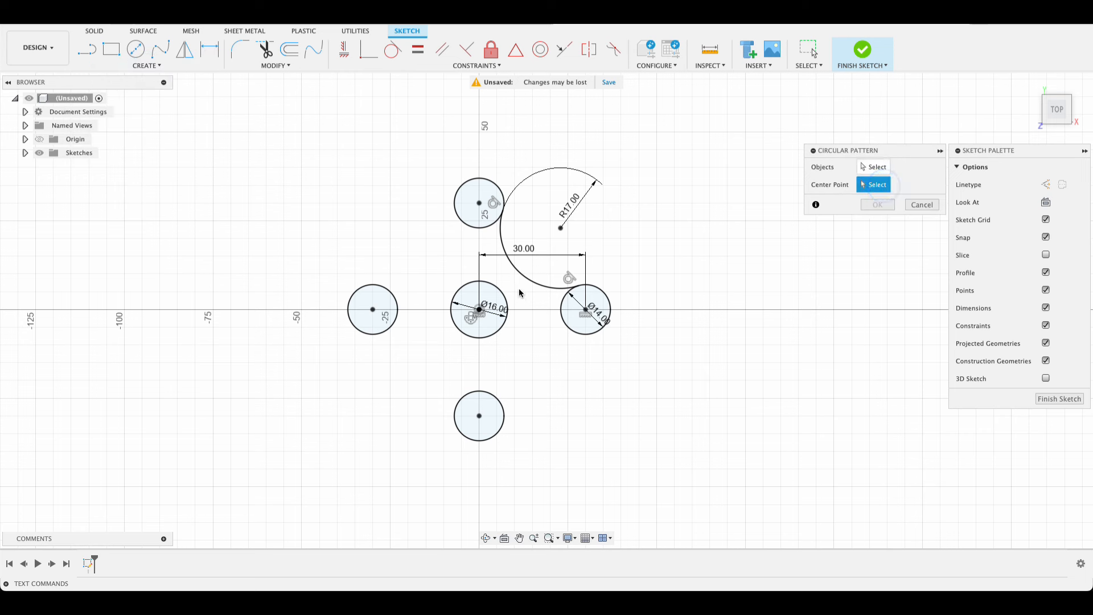
left_click(480, 311)
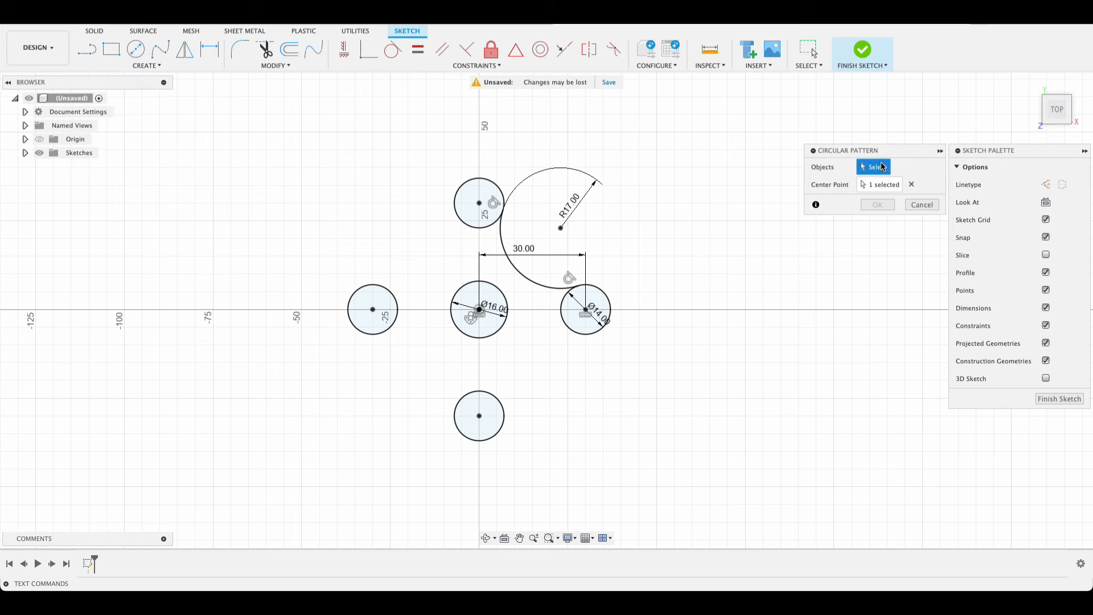
left_click(525, 283)
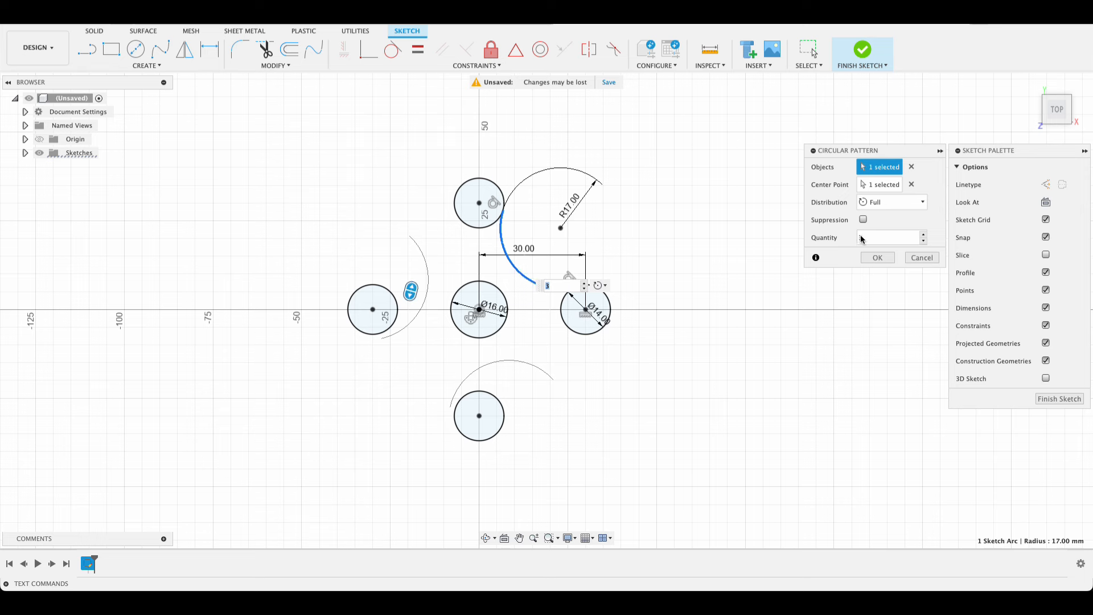
left_click(924, 233)
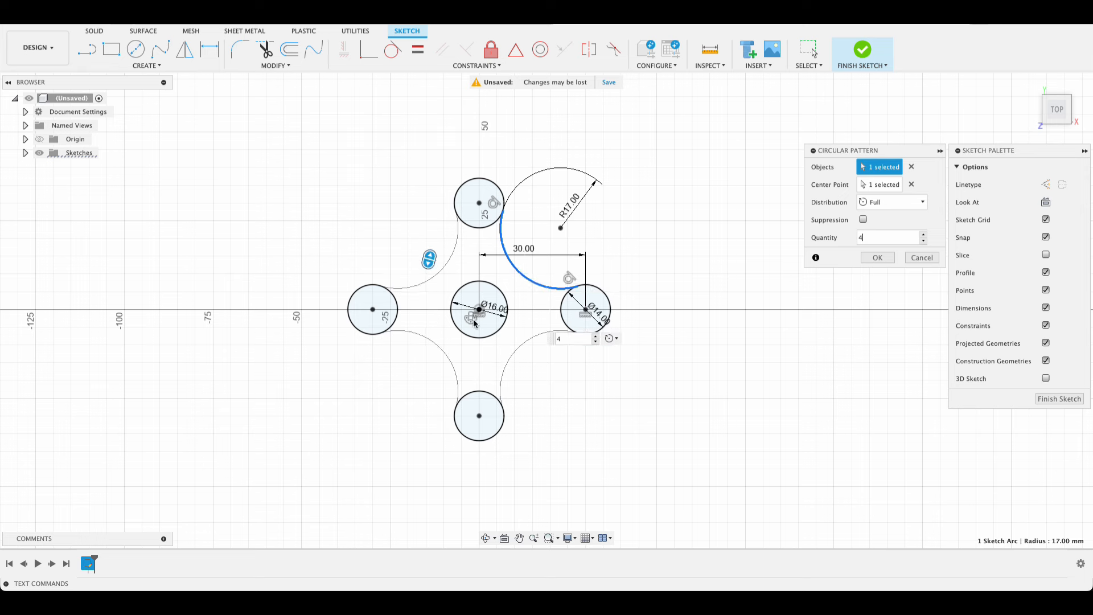
left_click(876, 257)
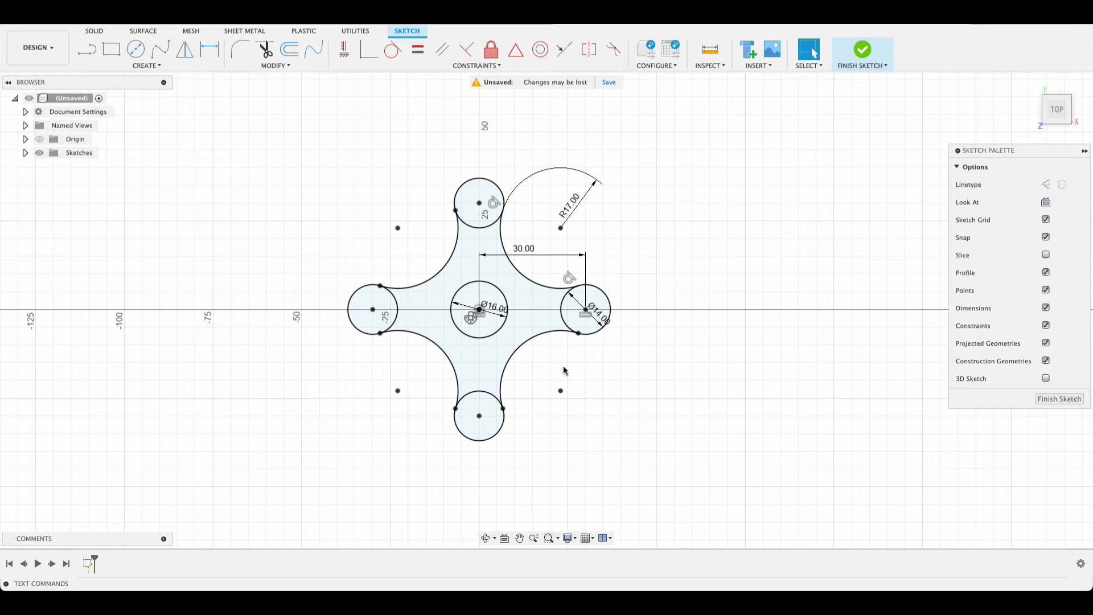
mouse_move(620, 369)
middle_mouse_down("shift")
mouse_move(630, 300)
mouse_move(612, 309)
mouse_move(615, 322)
middle_mouse_up("shift")
left_click(1058, 398)
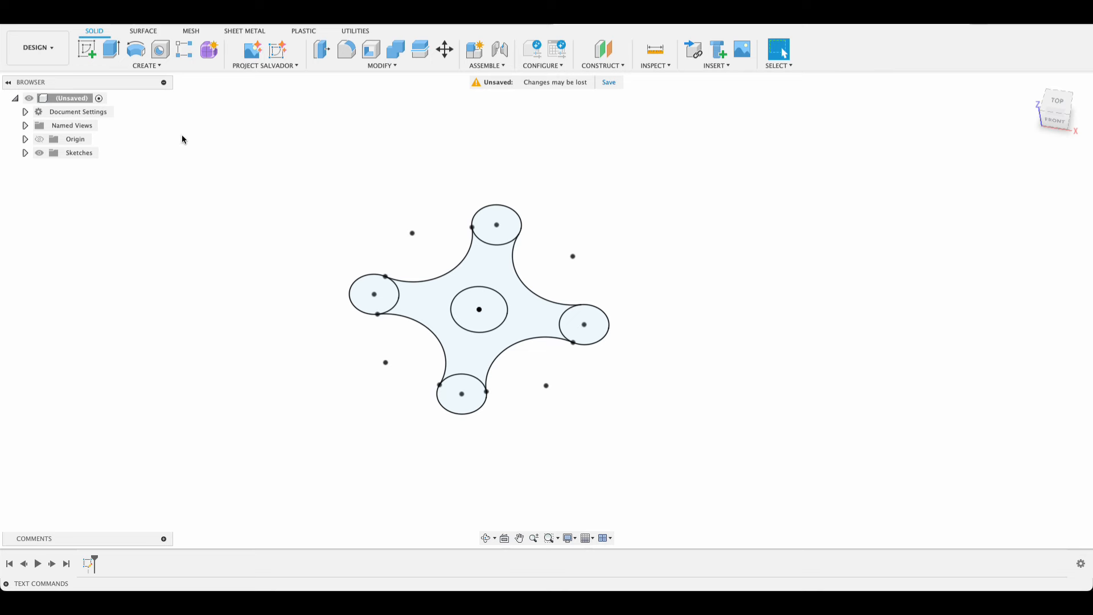
Step: Extrude the four-armed profile and its four outer circles symmetrically by 6 mm as a new body, leaving the central circle open
left_click(111, 49)
left_click(406, 310)
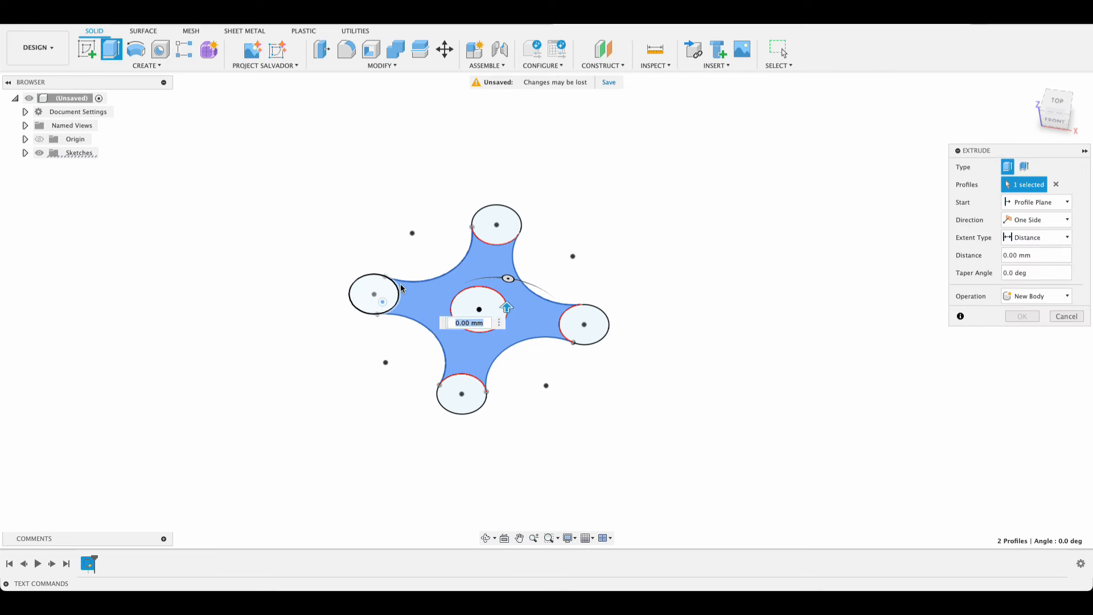
left_click(372, 293)
left_click(483, 231)
left_click(566, 323)
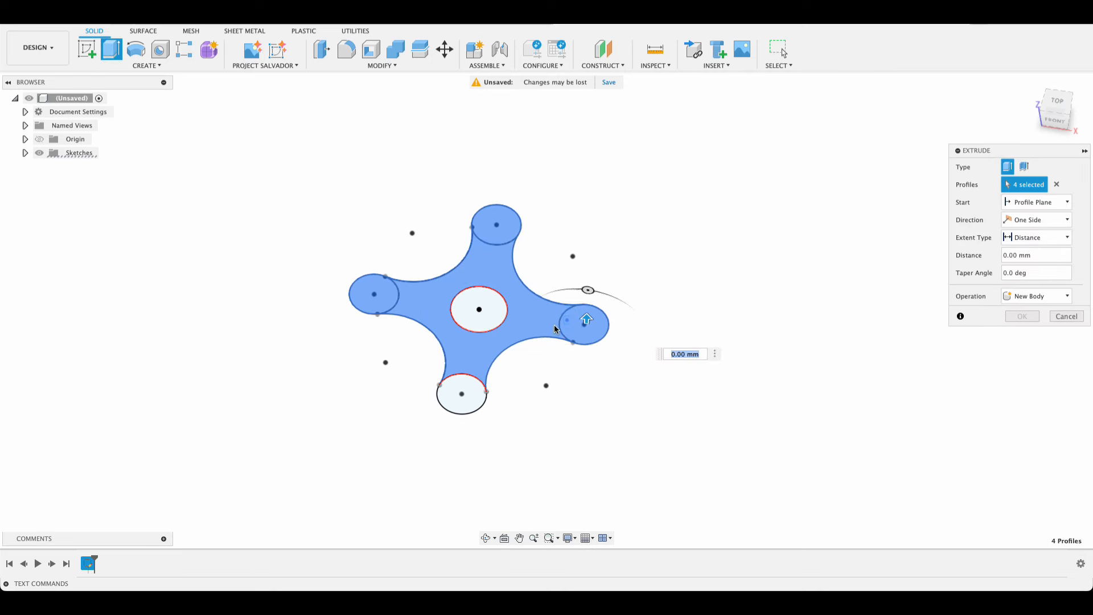
left_click(476, 390)
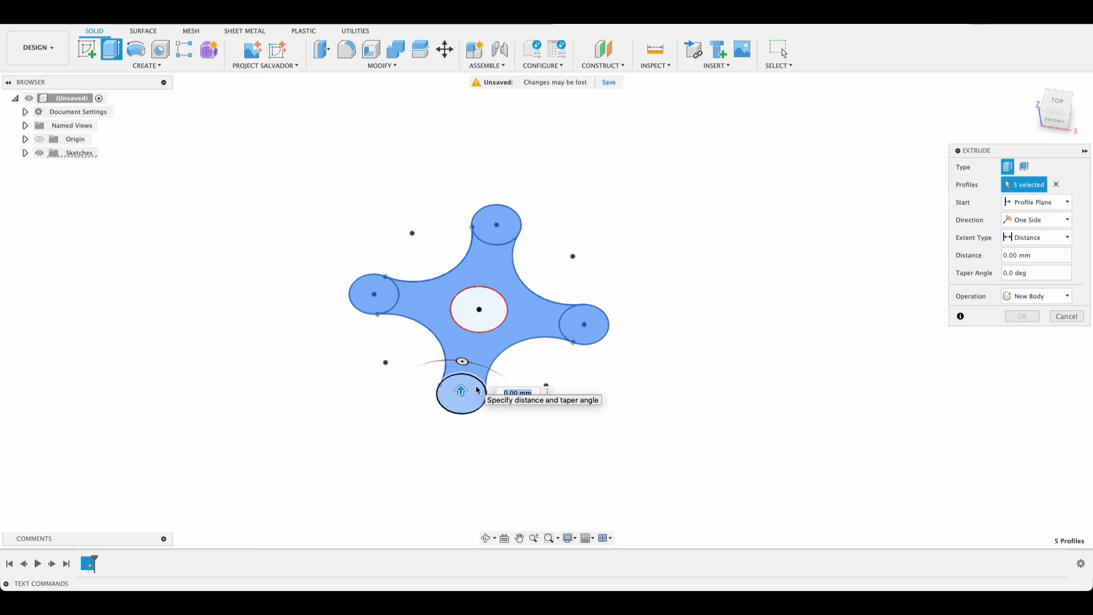
left_click(1016, 221)
left_click(1018, 257)
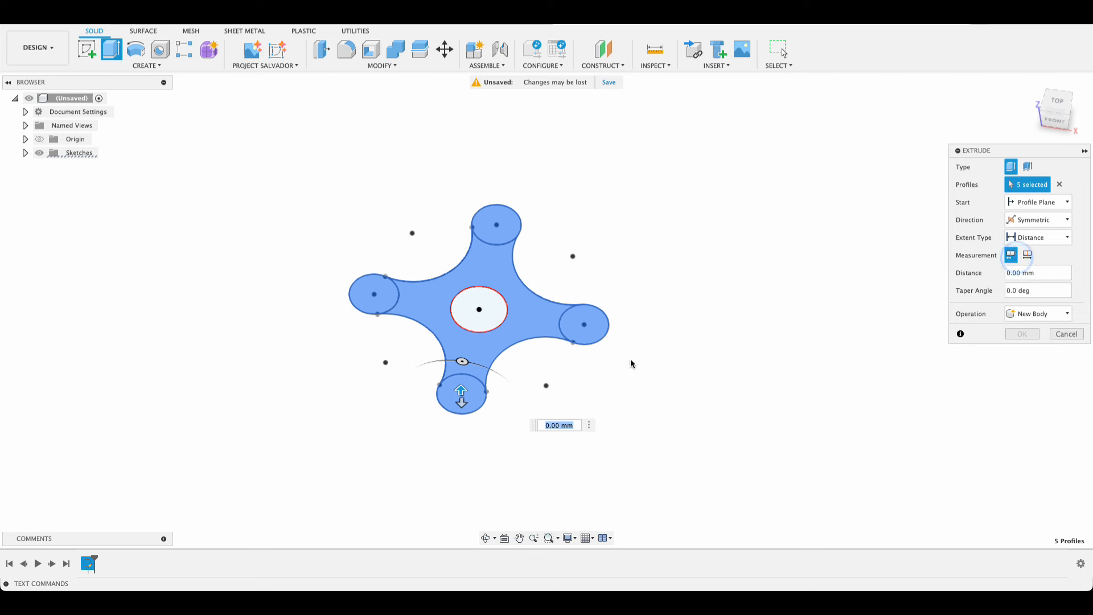
key("Return")
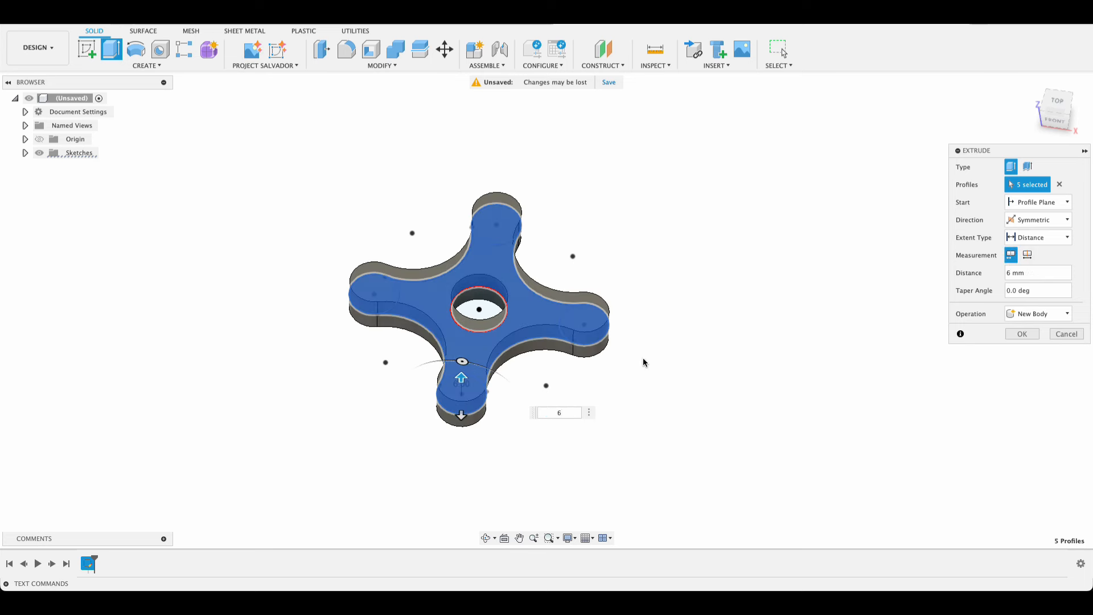
middle_click_drag(688, 381, 652, 351, "shift")
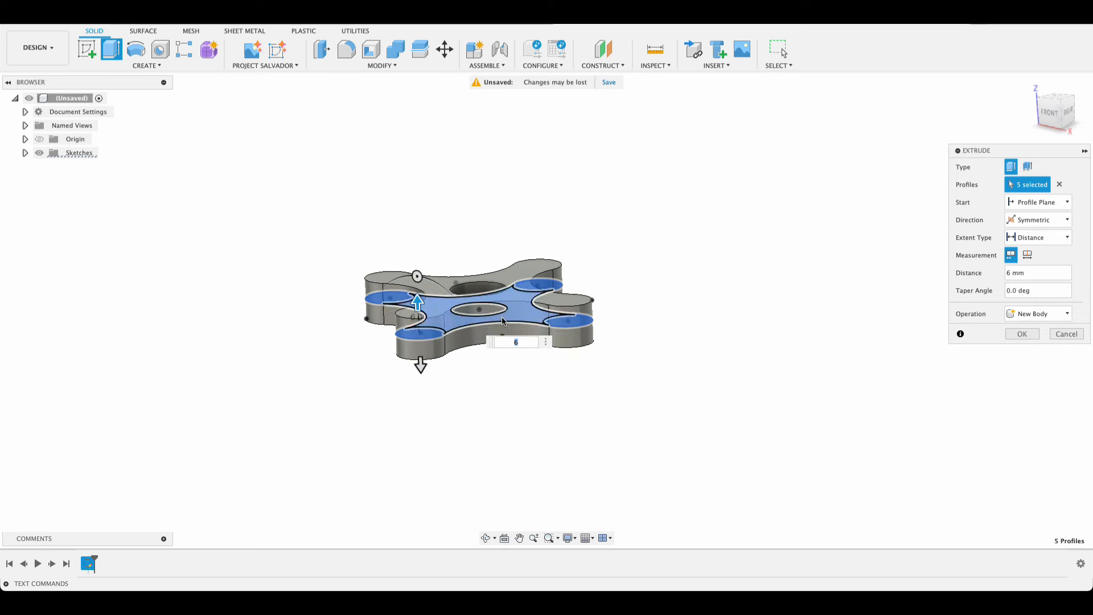
middle_click_drag(678, 288, 676, 341, "shift")
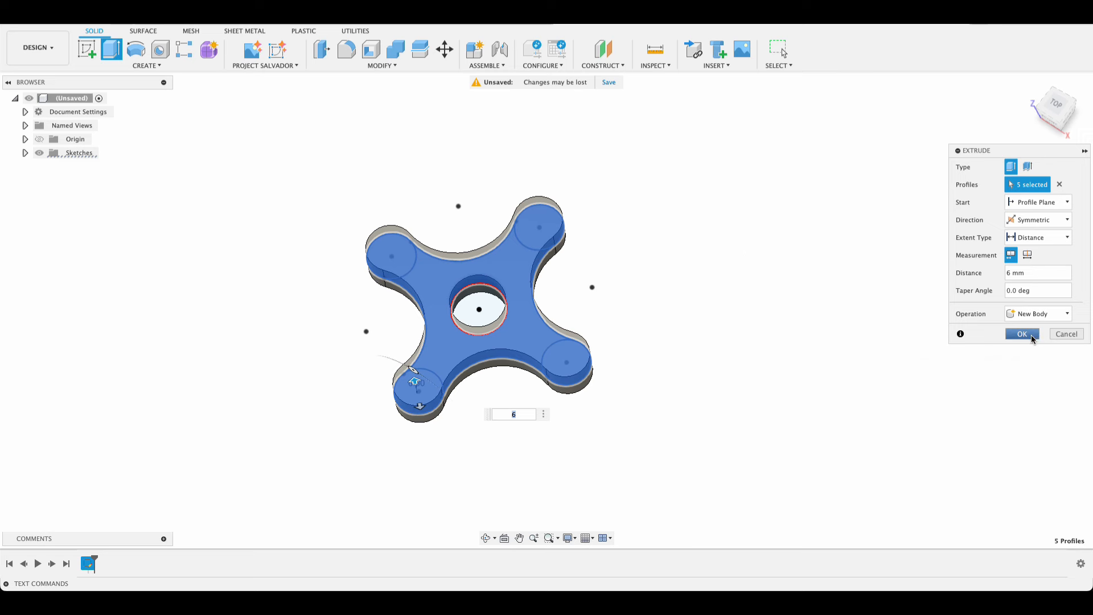
left_click(1023, 333)
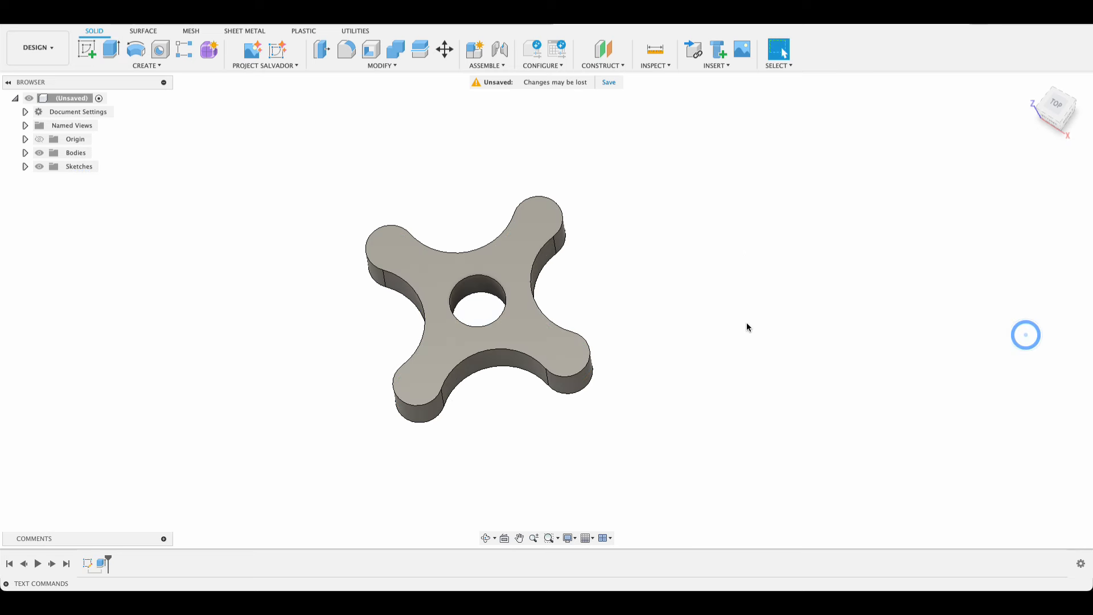
Step: Show the sketch and extrude its central circle symmetrically to form a thin web inside the central hole
left_click(111, 50)
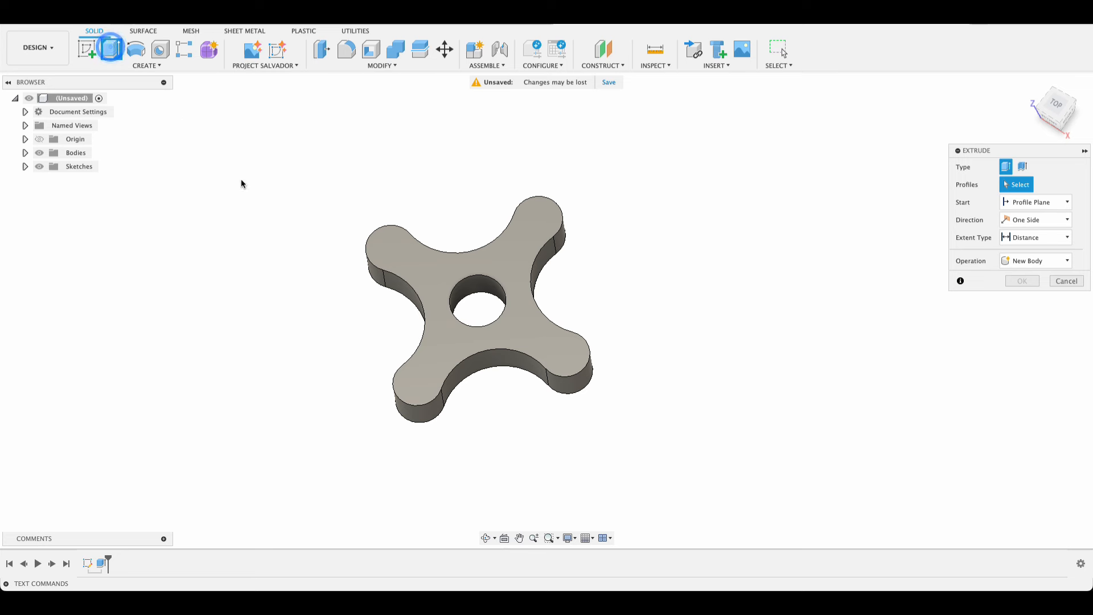
left_click(25, 167)
left_click(49, 180)
left_click(464, 303)
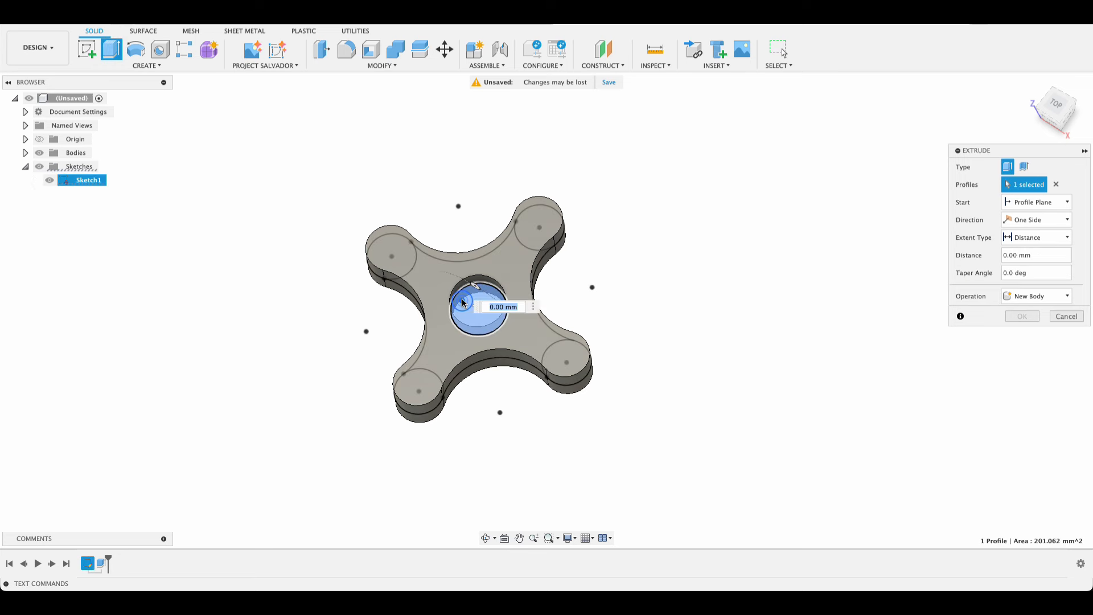
left_click(1022, 220)
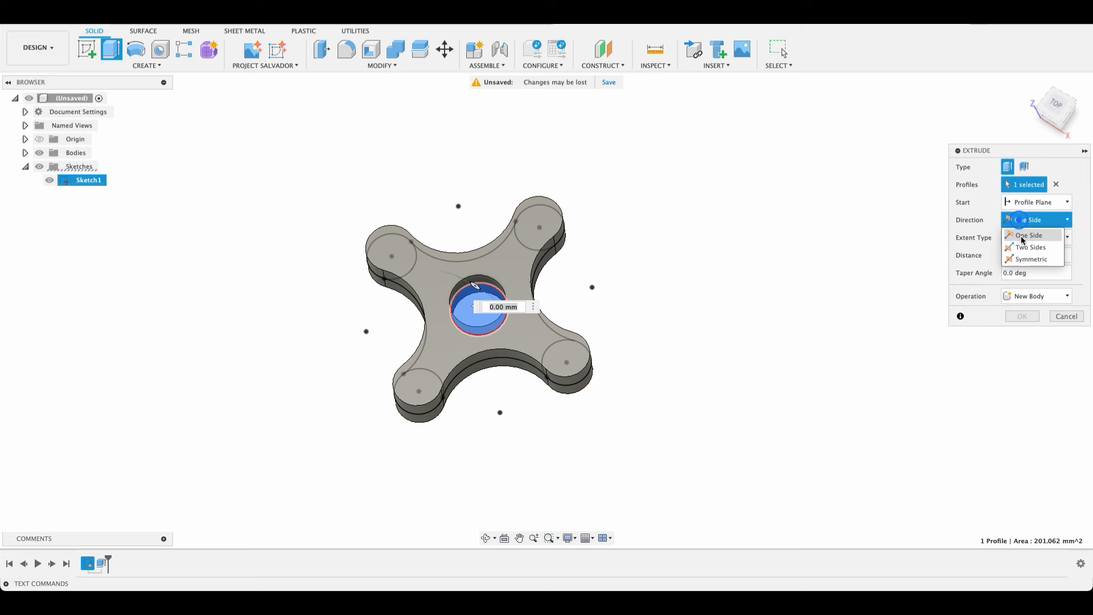
left_click(1022, 261)
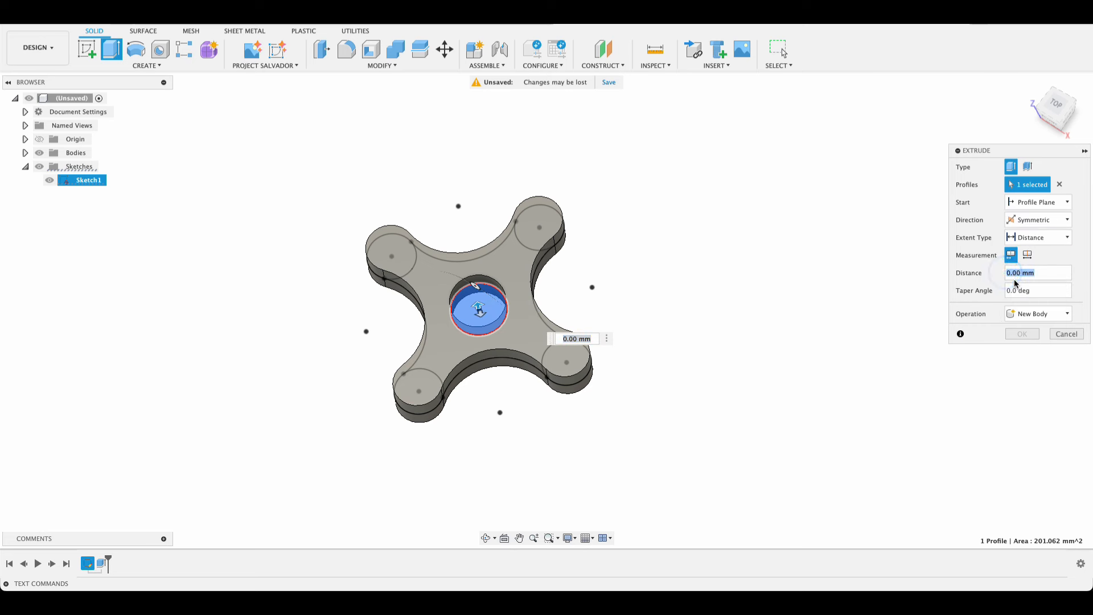
left_click(1019, 333)
Step: Inspect the central web with a section analysis on the YZ plane, hiding the sketch and moving the cut plane, and cancel the analysis
middle_click_drag(812, 307, 736, 192, "shift")
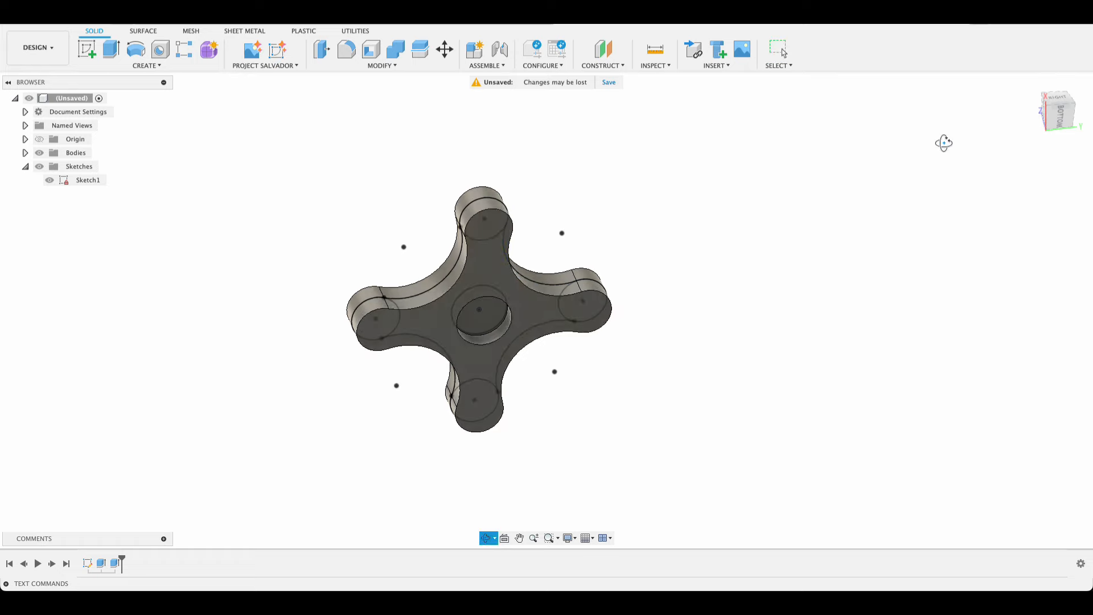
middle_click_drag(944, 142, 763, 99, "shift")
left_click(667, 67)
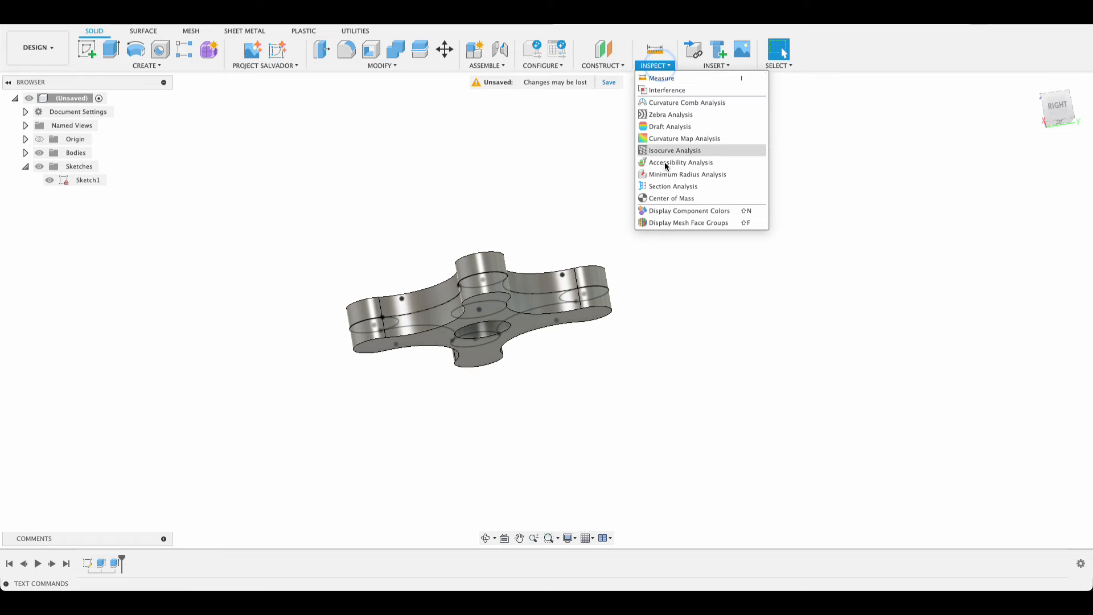
left_click(665, 188)
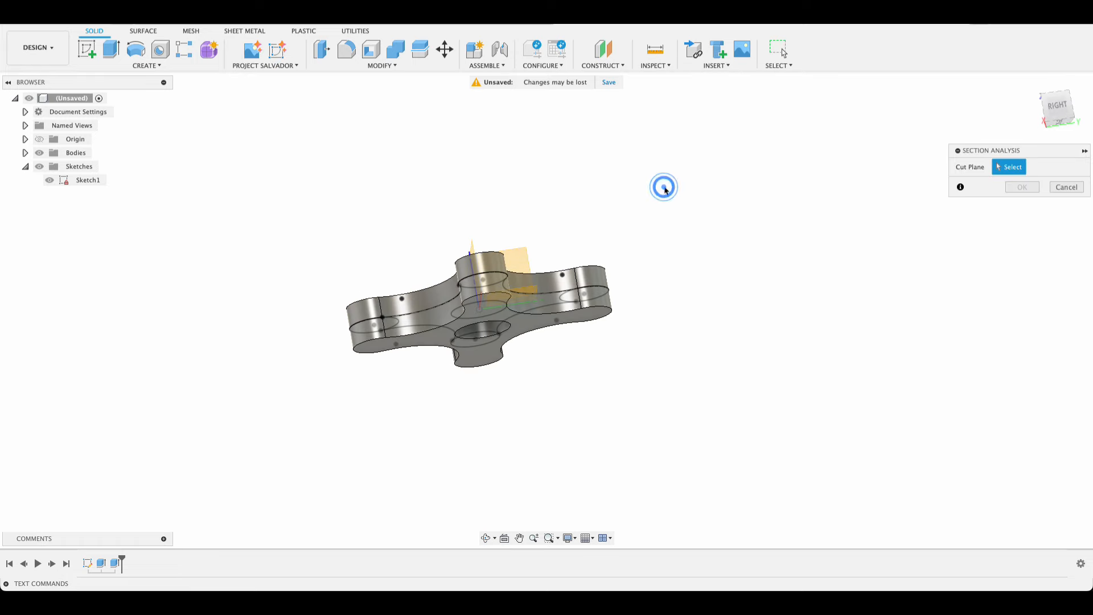
left_click(516, 253)
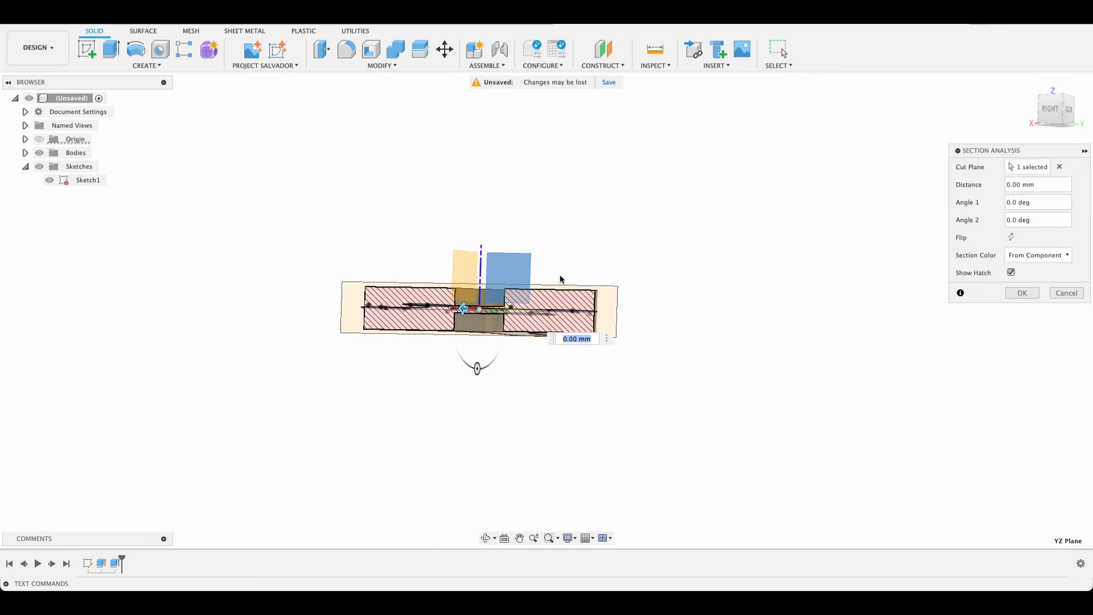
left_click(49, 180)
mouse_move(572, 192)
middle_mouse_down("shift")
mouse_move(581, 188)
mouse_move(593, 205)
mouse_move(580, 254)
middle_mouse_up("shift")
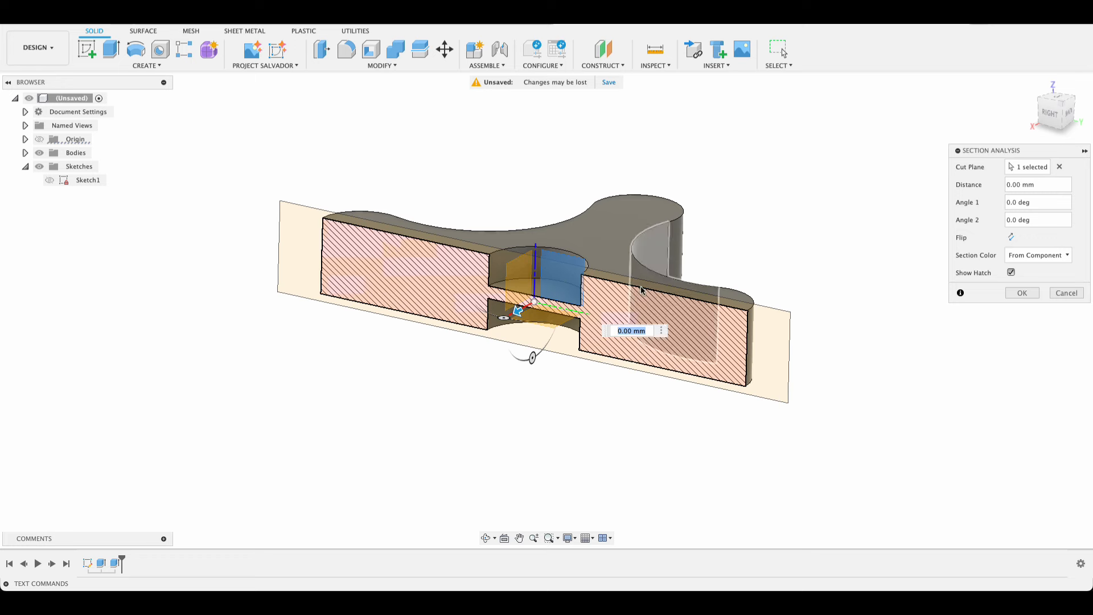
mouse_move(743, 339)
middle_mouse_down("shift")
mouse_move(740, 315)
mouse_move(755, 334)
middle_mouse_up("shift")
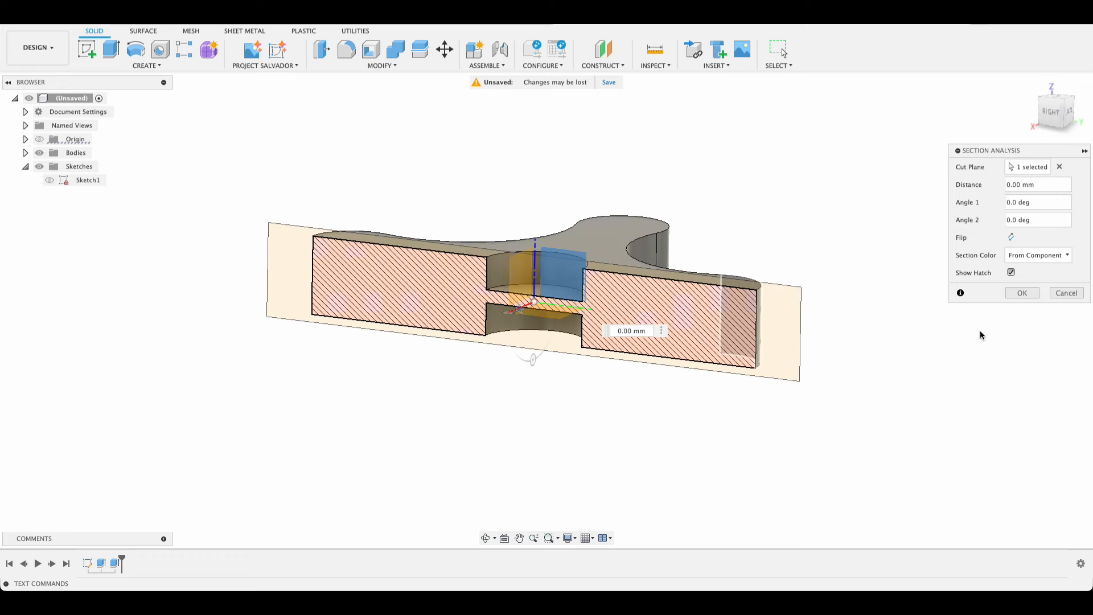
left_click_drag(519, 309, 268, 414)
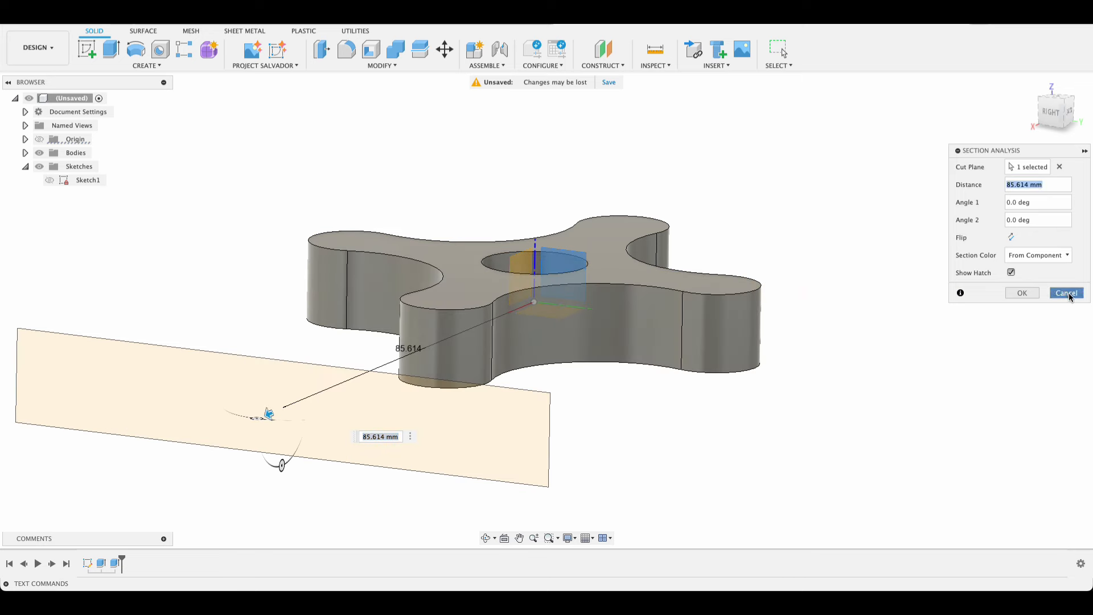
left_click(1066, 293)
Step: Fillet the outer edge chains on the upper and lower faces of the body with a 6 mm radius
middle_click_drag(818, 239, 811, 271, "shift")
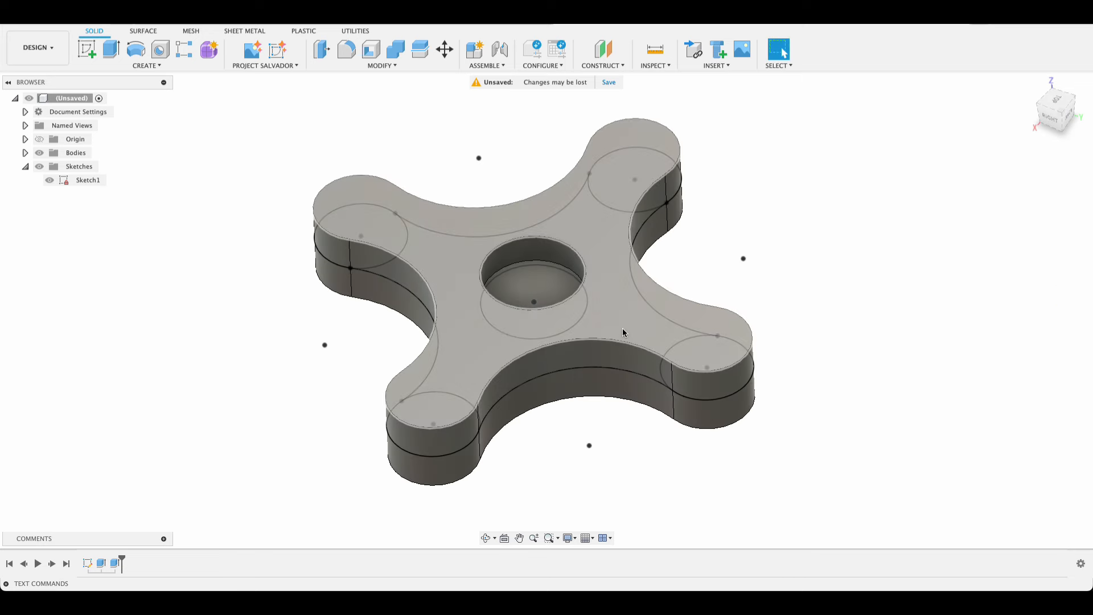
left_click(345, 51)
left_click(375, 246)
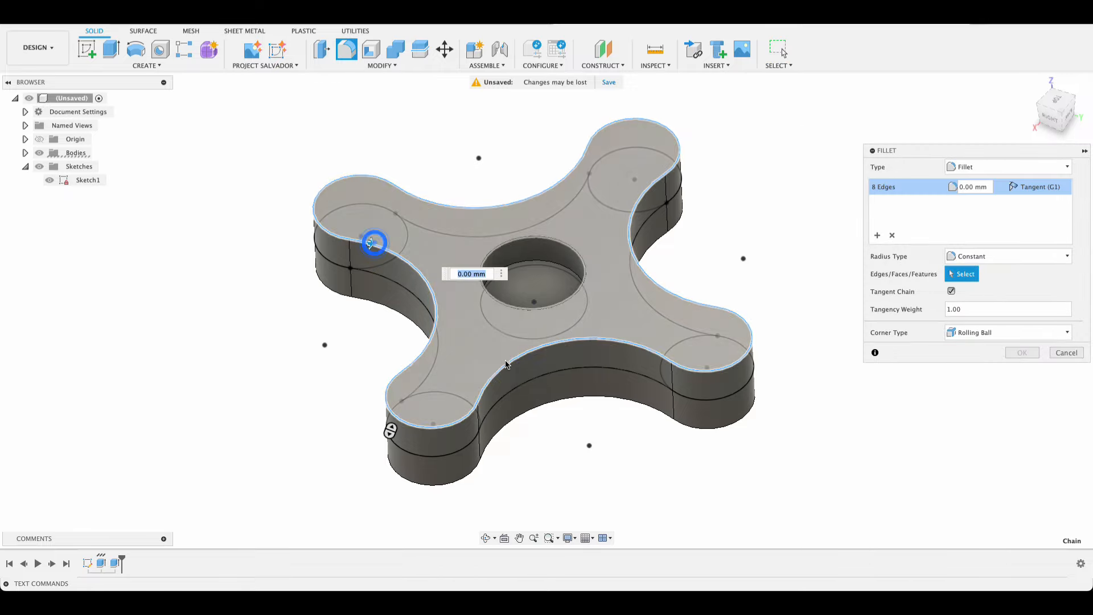
middle_click_drag(361, 434, 367, 108, "shift")
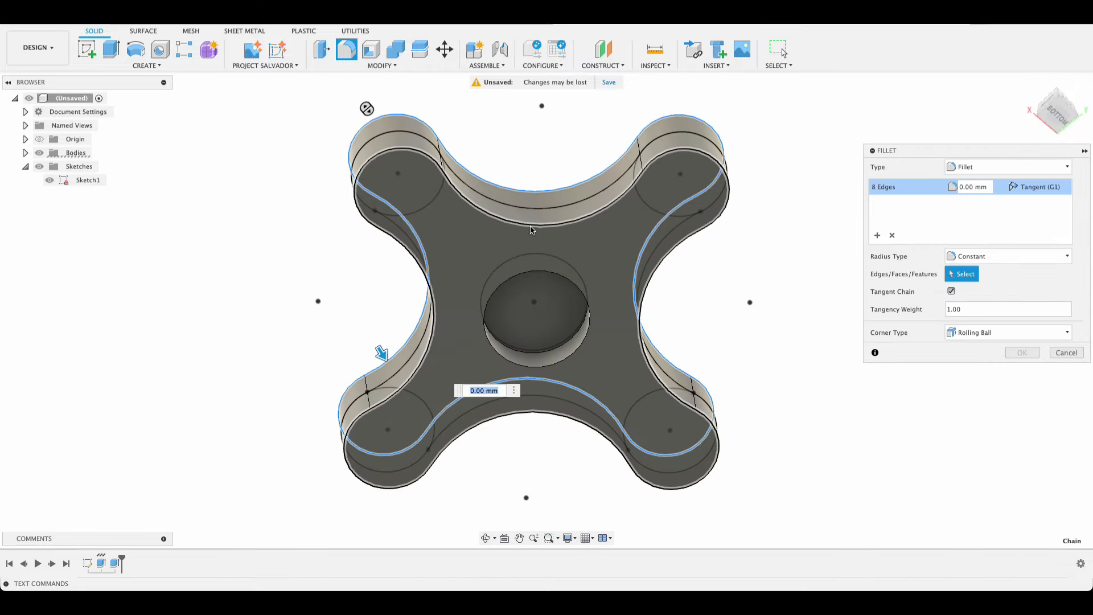
left_click(533, 227)
middle_click_drag(533, 227, 553, 263, "shift")
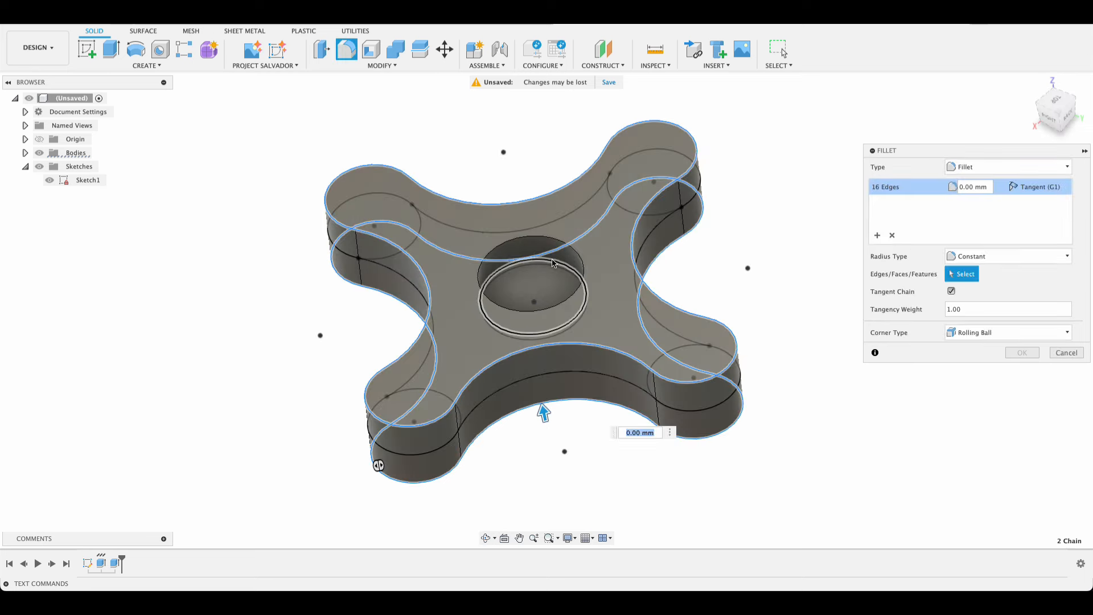
type("5")
middle_click_drag(668, 246, 690, 257, "shift")
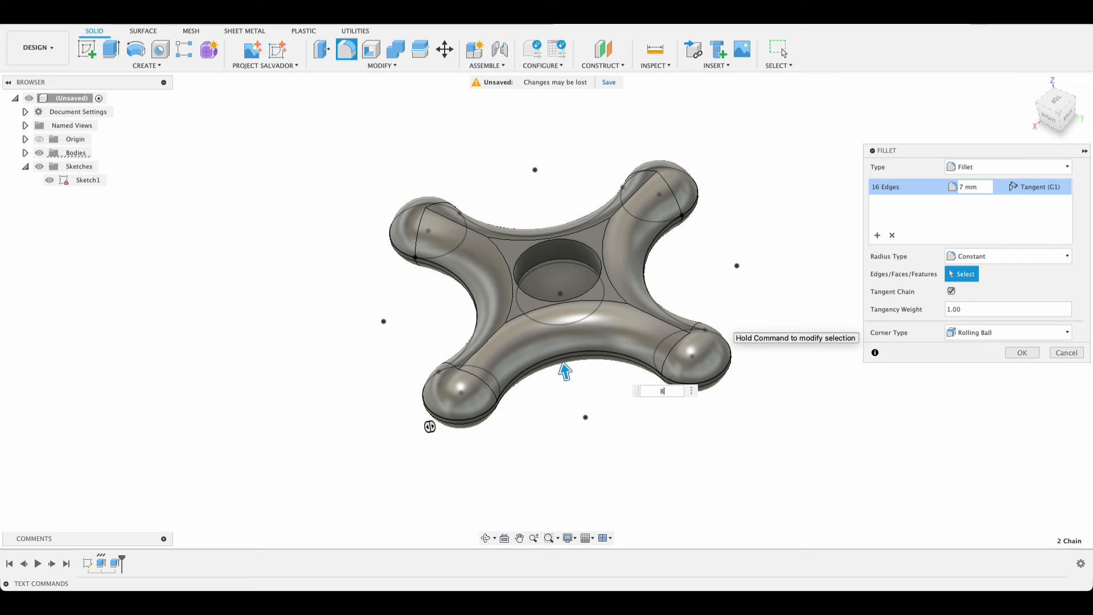
type("7")
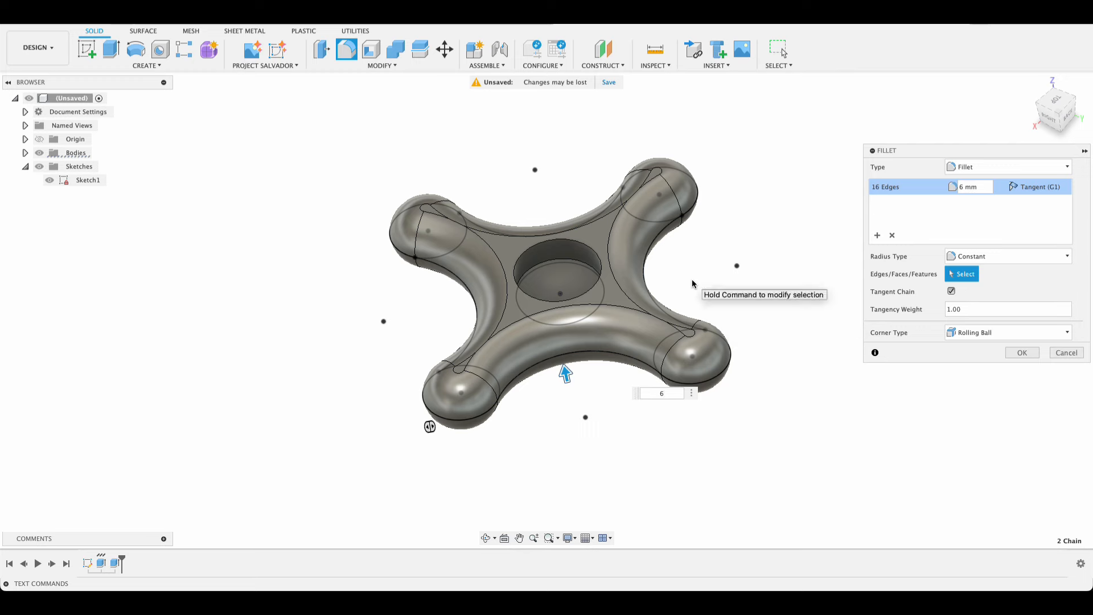
middle_click_drag(787, 403, 763, 420, "shift")
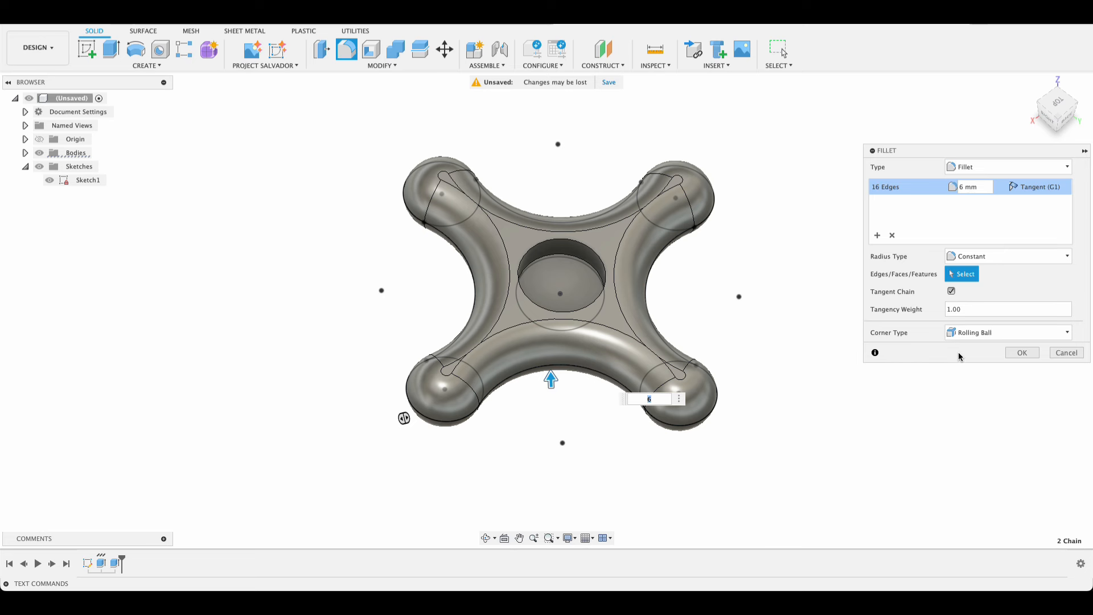
left_click(1021, 352)
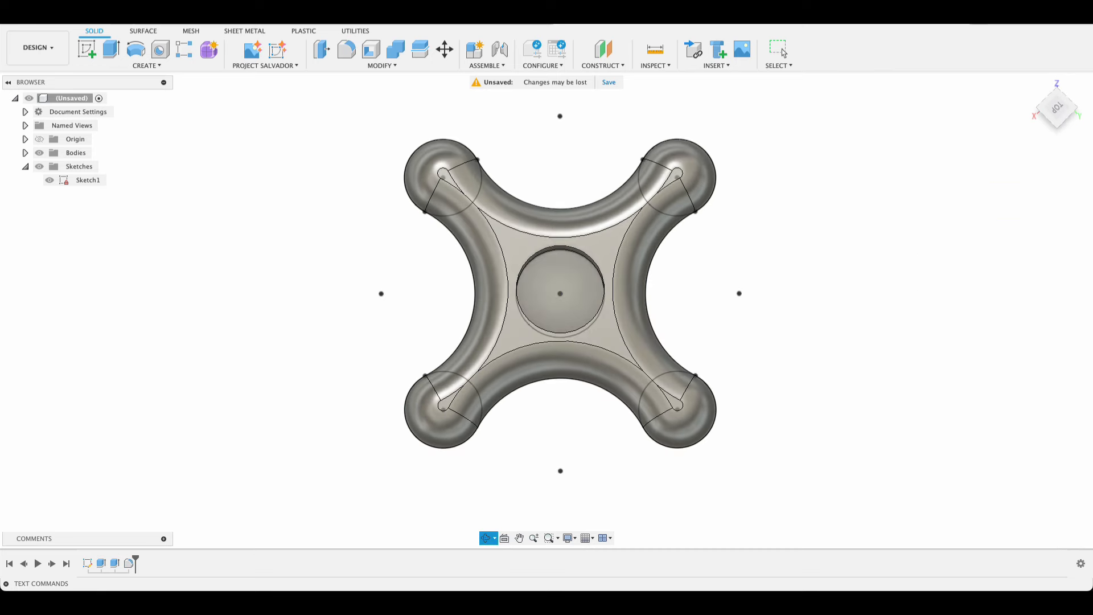
Step: Start a new sketch on the horizontal origin plane with the bodies hidden
left_click(87, 49)
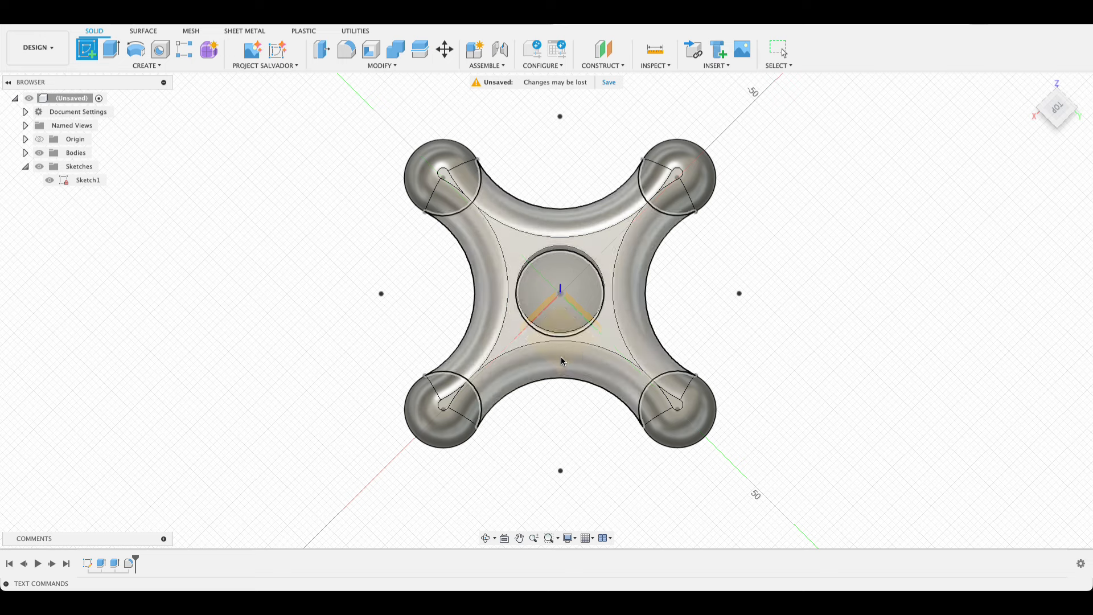
left_click(39, 152)
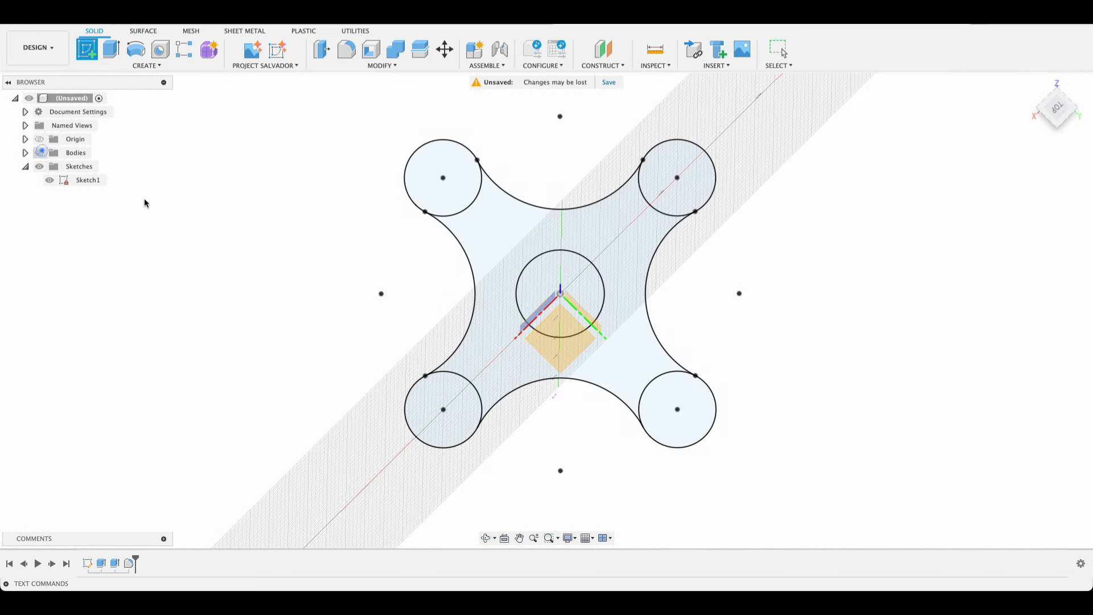
left_click(546, 346)
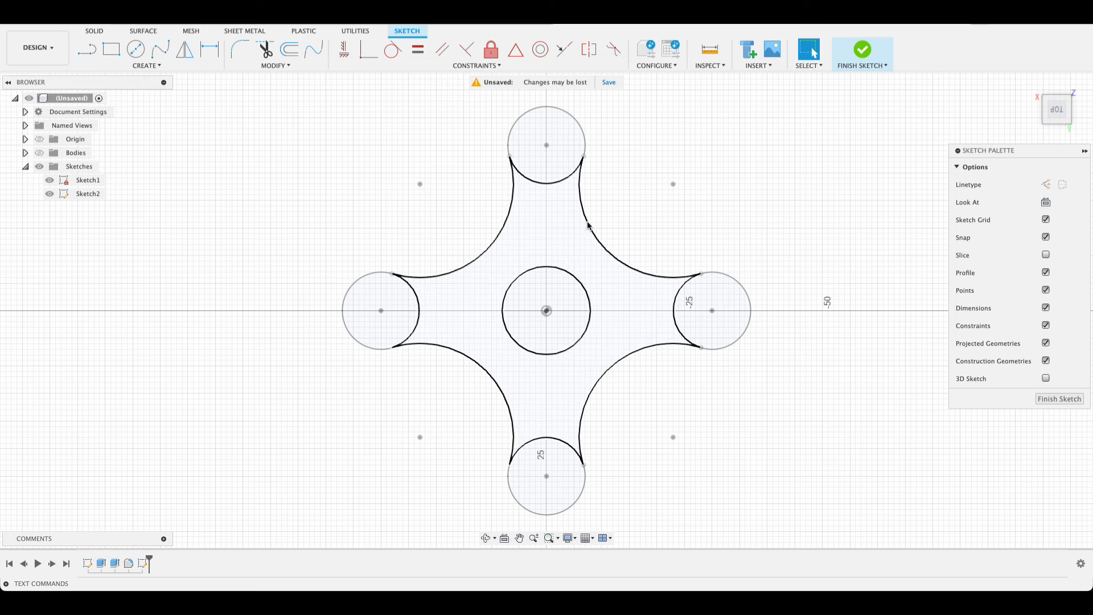
Step: Project the concave arc between the upper and right outer circles into the new sketch
key("p")
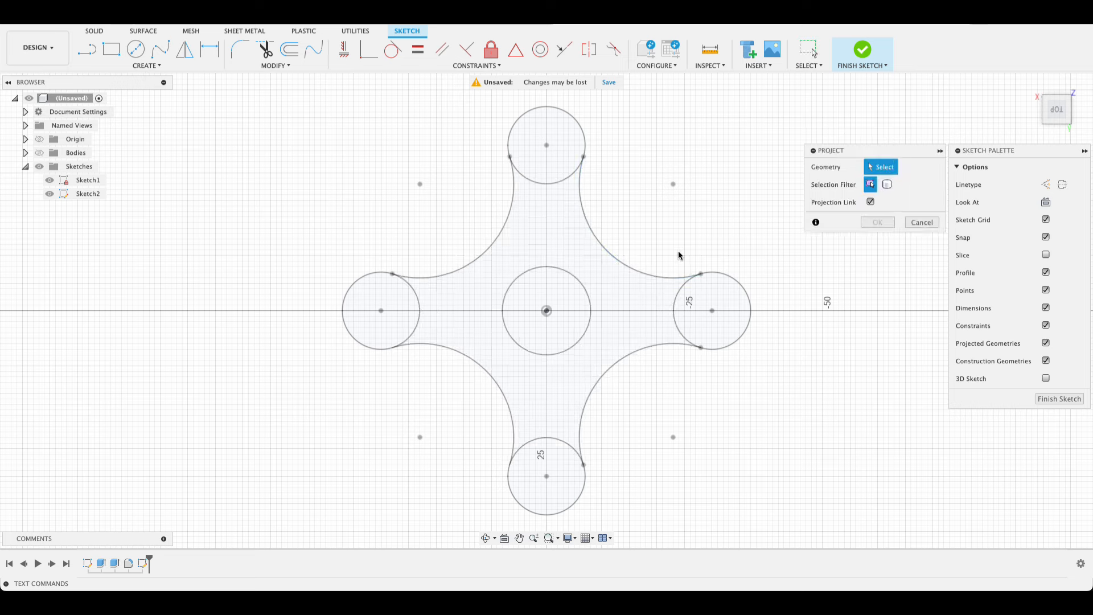
left_click(624, 262)
key("Return")
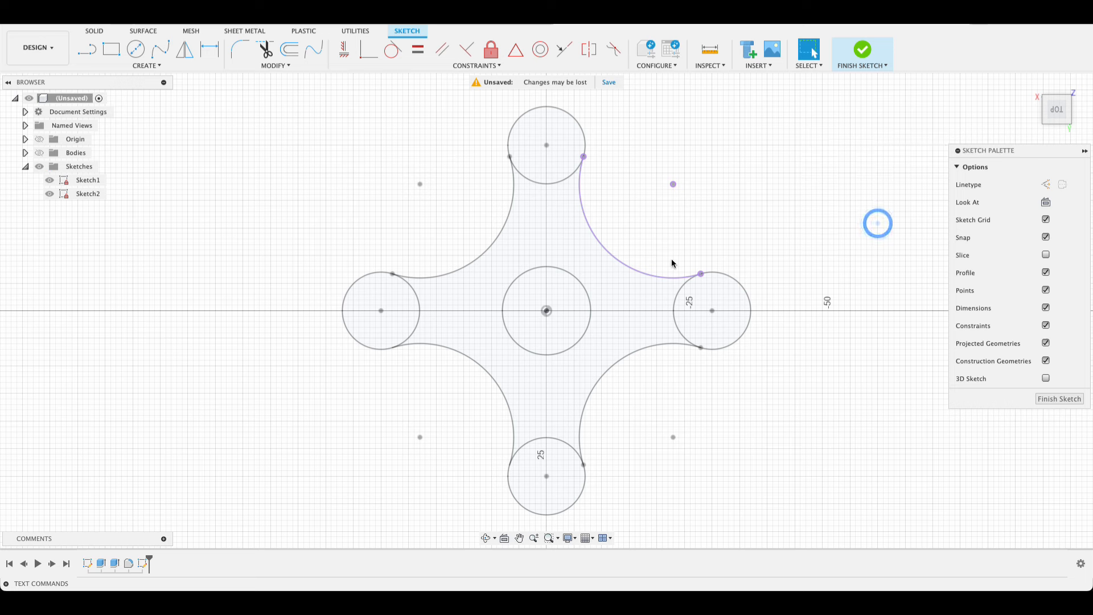
Step: Draw a 3 mm diameter circle centred on the projected arc near the upper arm
key("c")
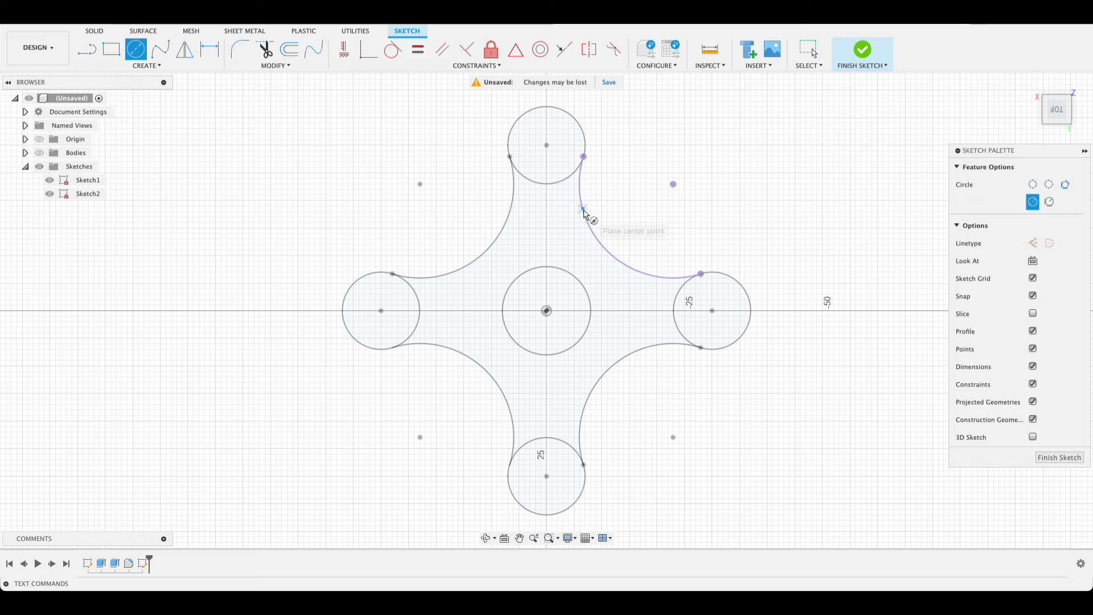
left_click(582, 209)
type("3")
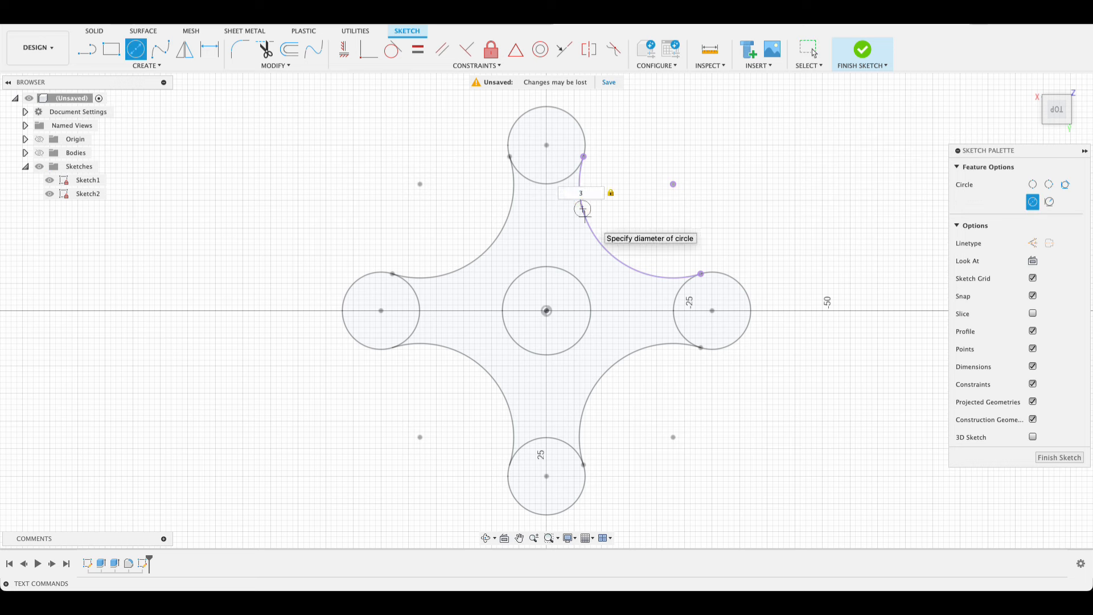
key("Return")
key("Escape")
Step: Dimension the small upper circle's centre 20 mm from the sketch centre point
key("d")
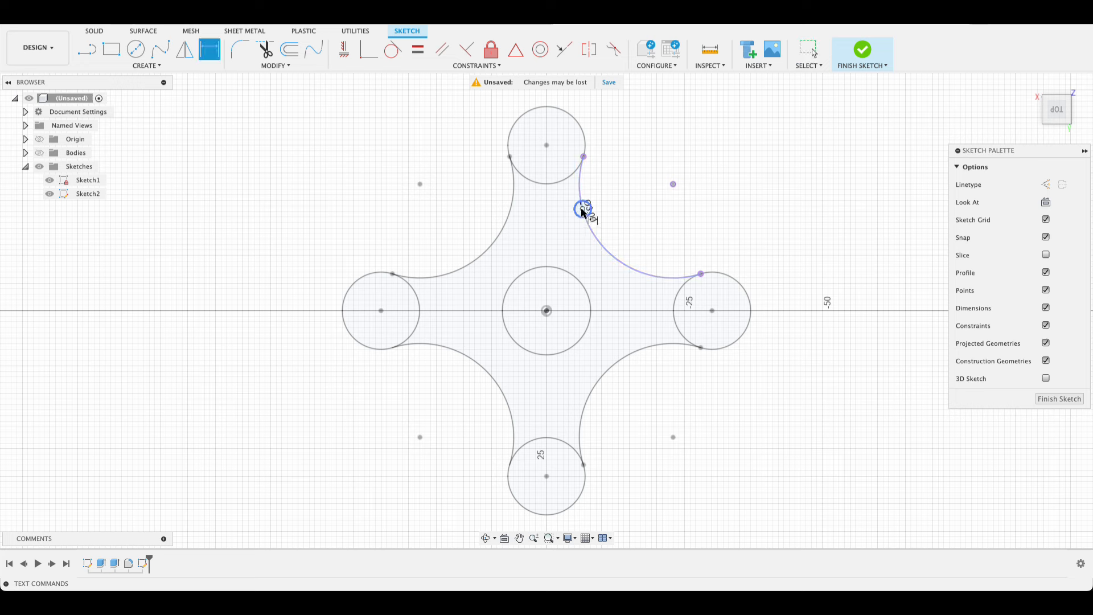
left_click(582, 209)
left_click(547, 312)
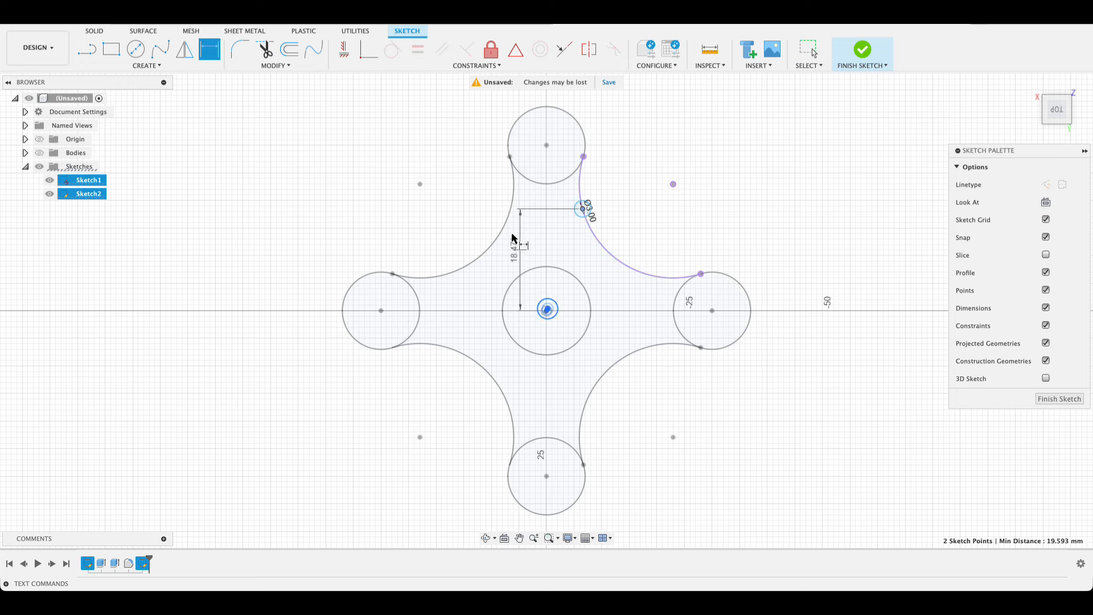
left_click(499, 194)
type("20")
key("Return")
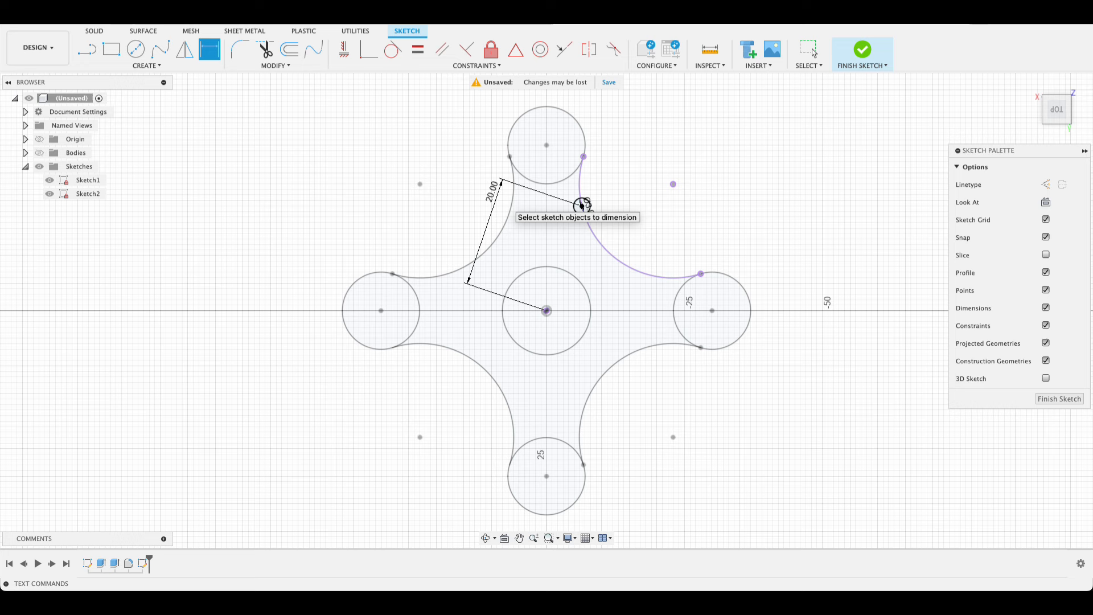
left_click(582, 206)
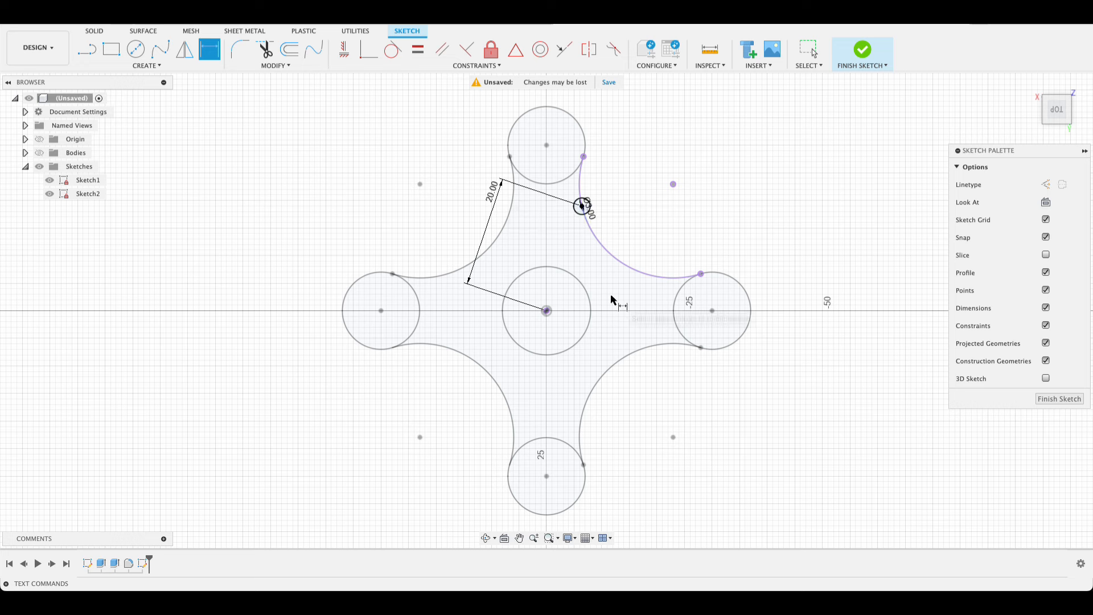
Step: Draw a second 3 mm diameter circle centred on the projected arc near the right arm
key("c")
left_click(647, 275)
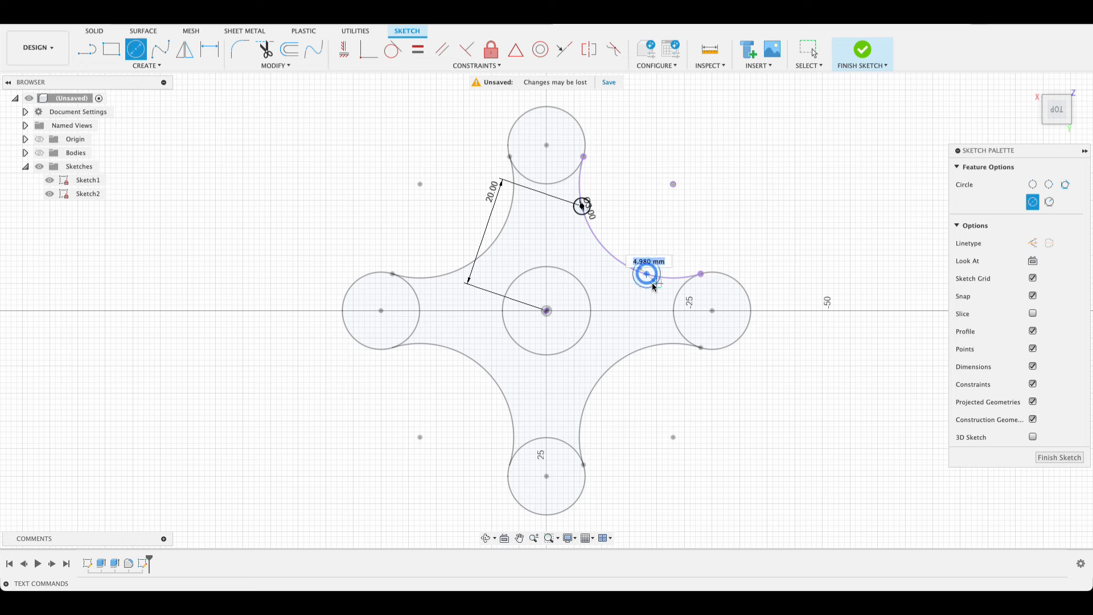
type("3")
key("Return")
key("Escape")
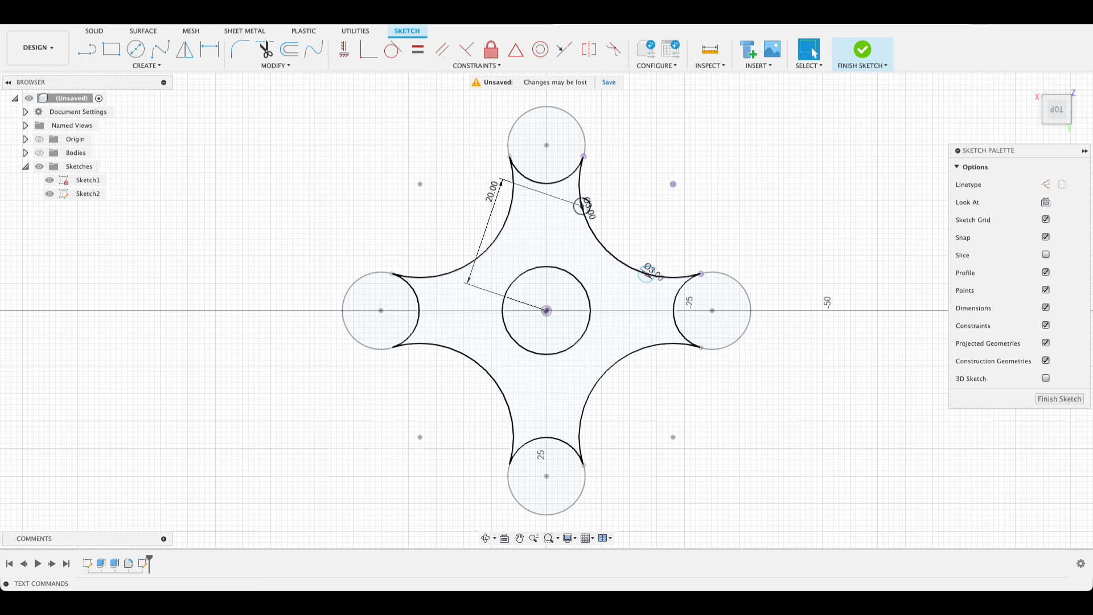
key("c")
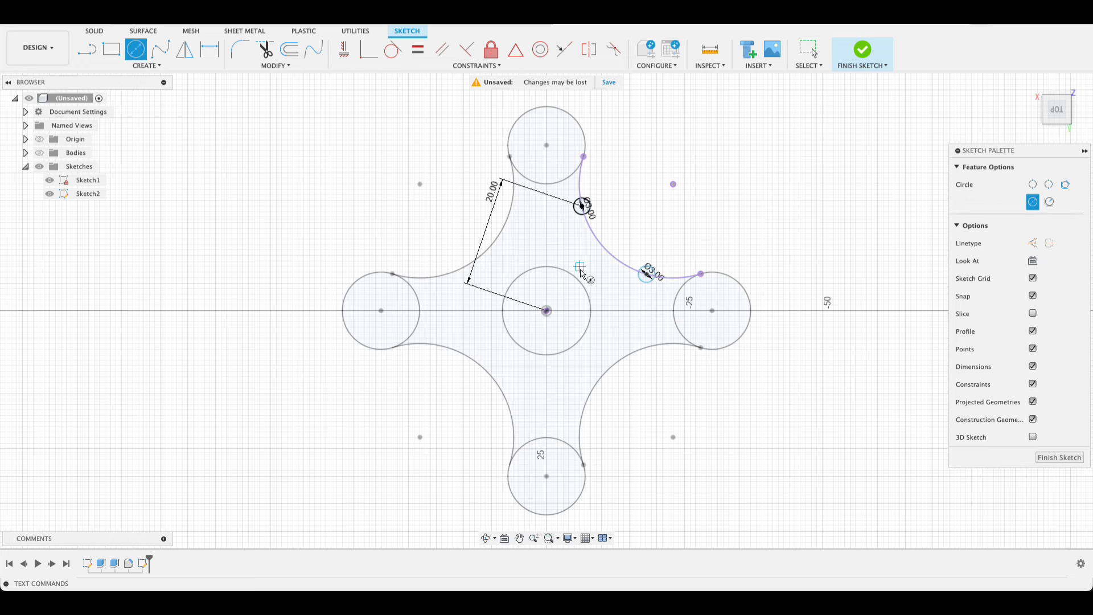
key("Escape")
Step: Dimension the circle near the right arm 20 mm from the sketch centre point
key("d")
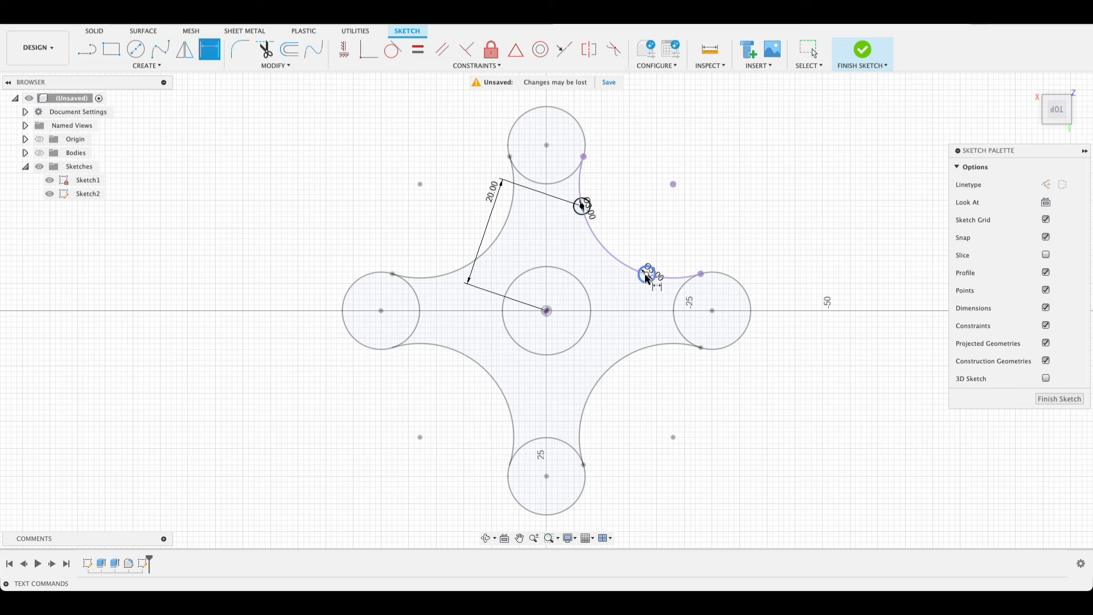
left_click(647, 274)
left_click(546, 310)
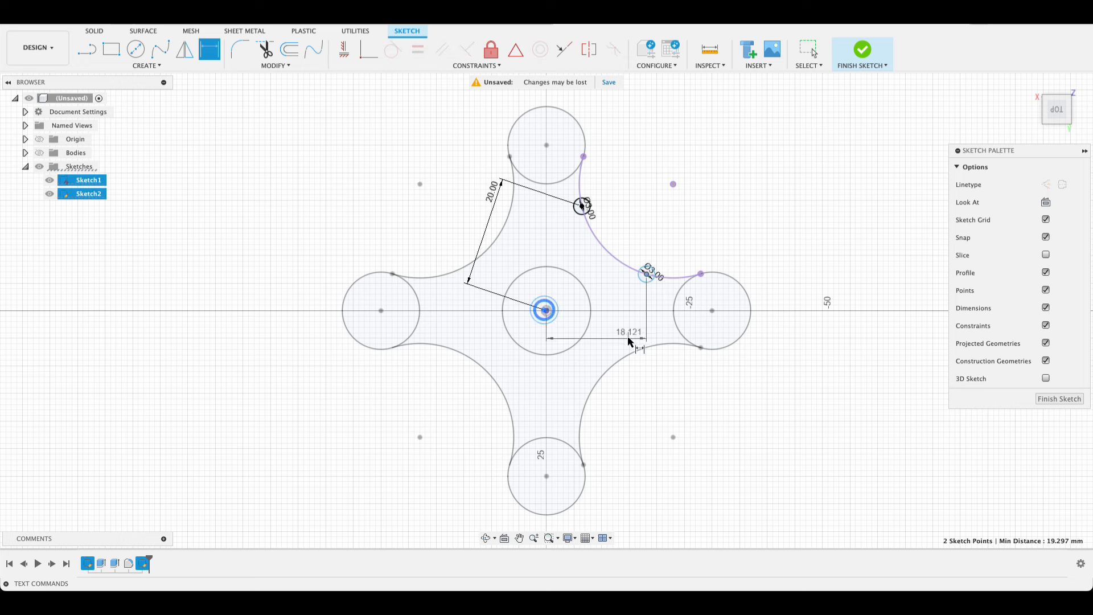
left_click(655, 336)
type("20")
key("Return")
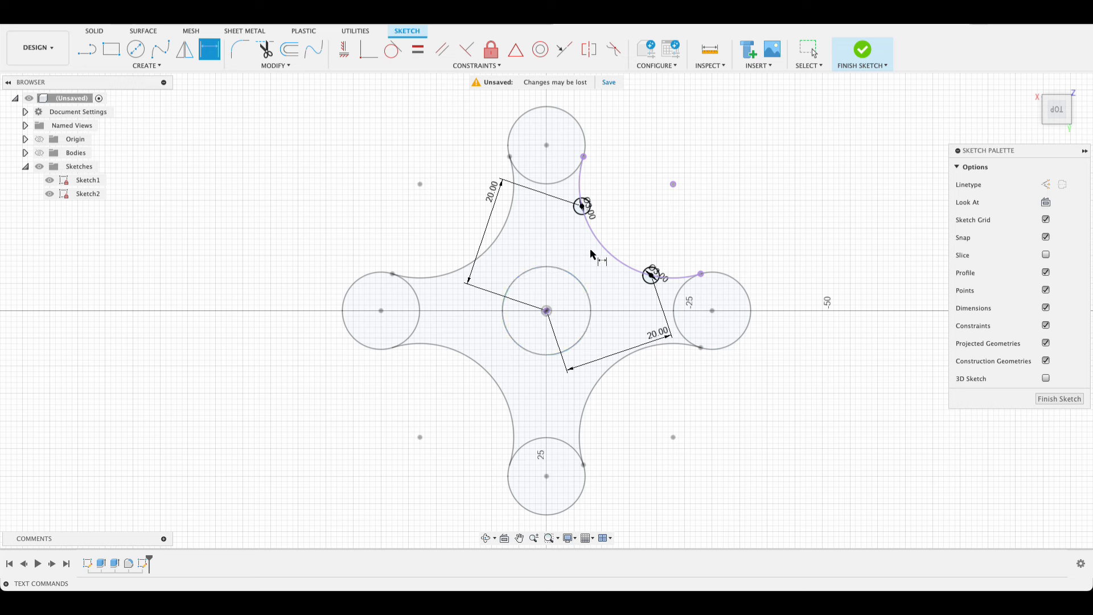
Step: Draw two more 3 mm diameter circles centred on the projected arc between the two dimensioned circles
key("c")
left_click(614, 258)
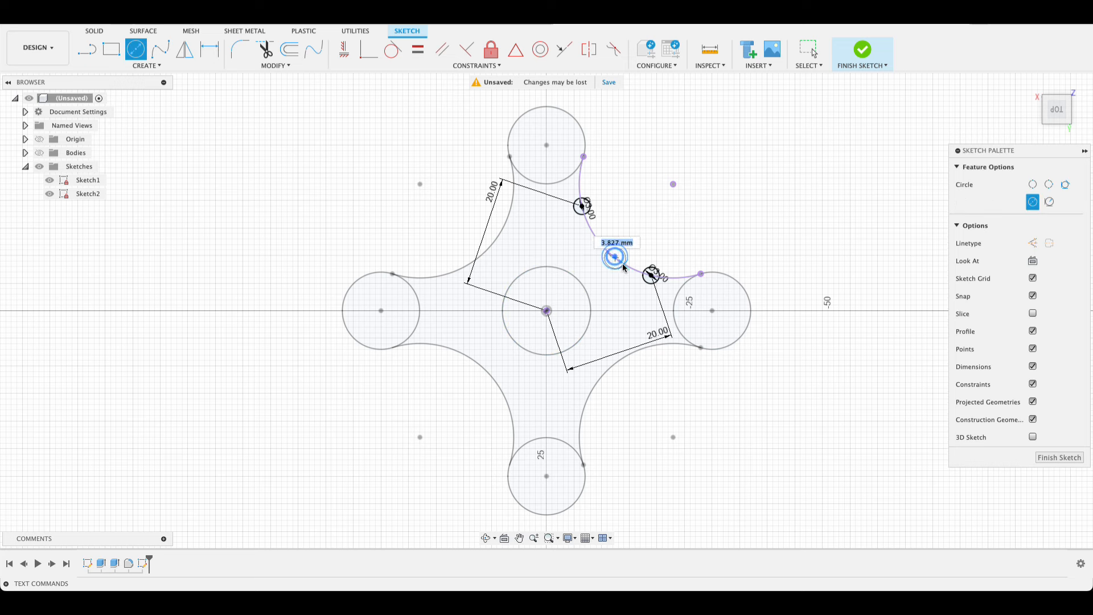
type("3")
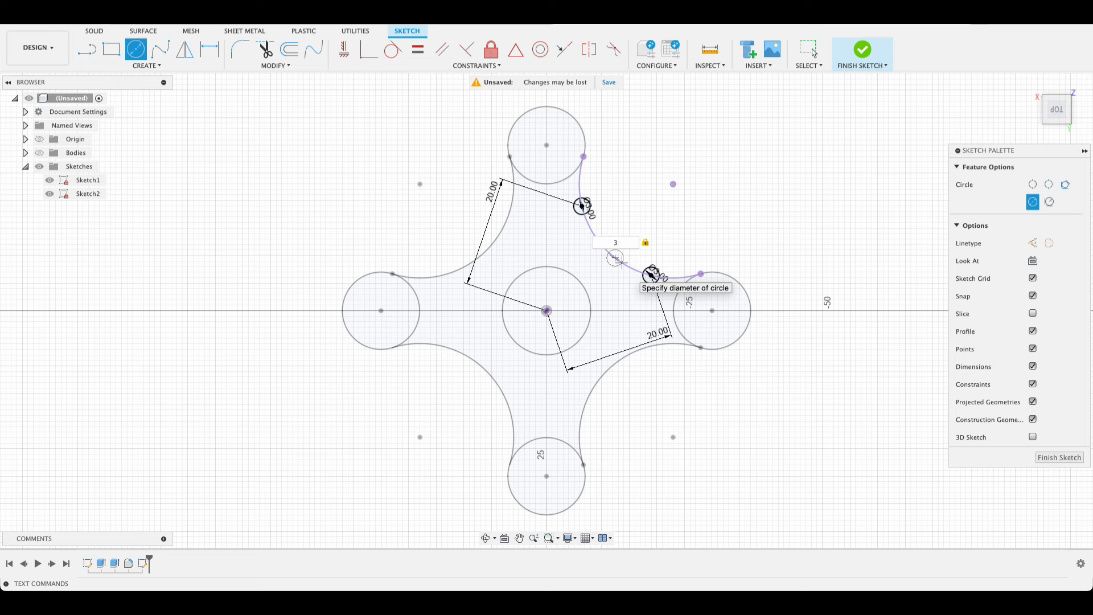
key("Return")
left_click(590, 229)
type("3")
key("Return")
key("Escape")
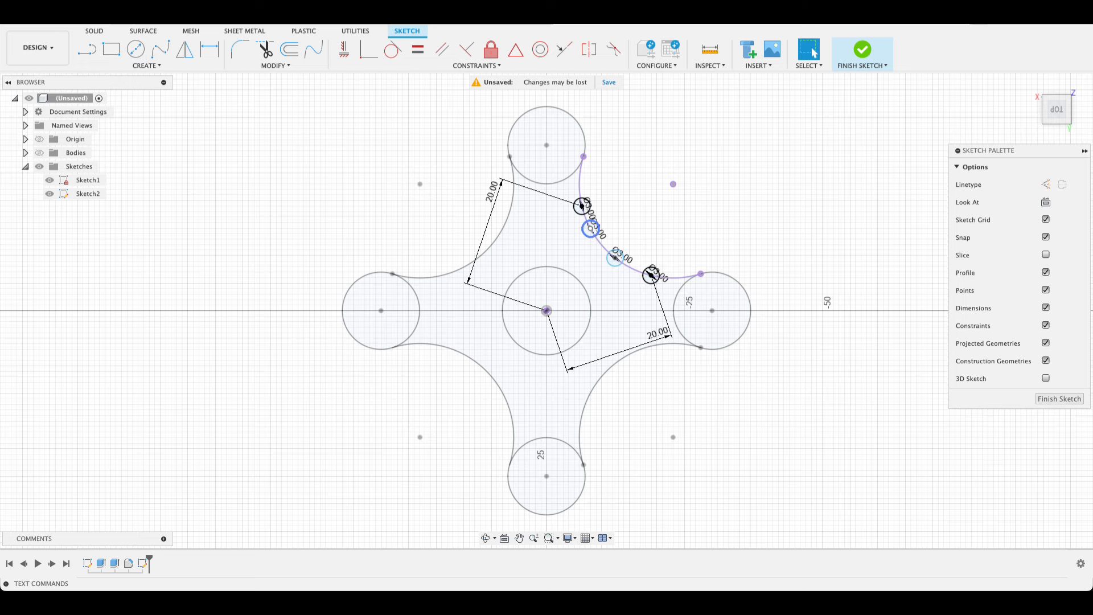
key("d")
left_click(546, 310)
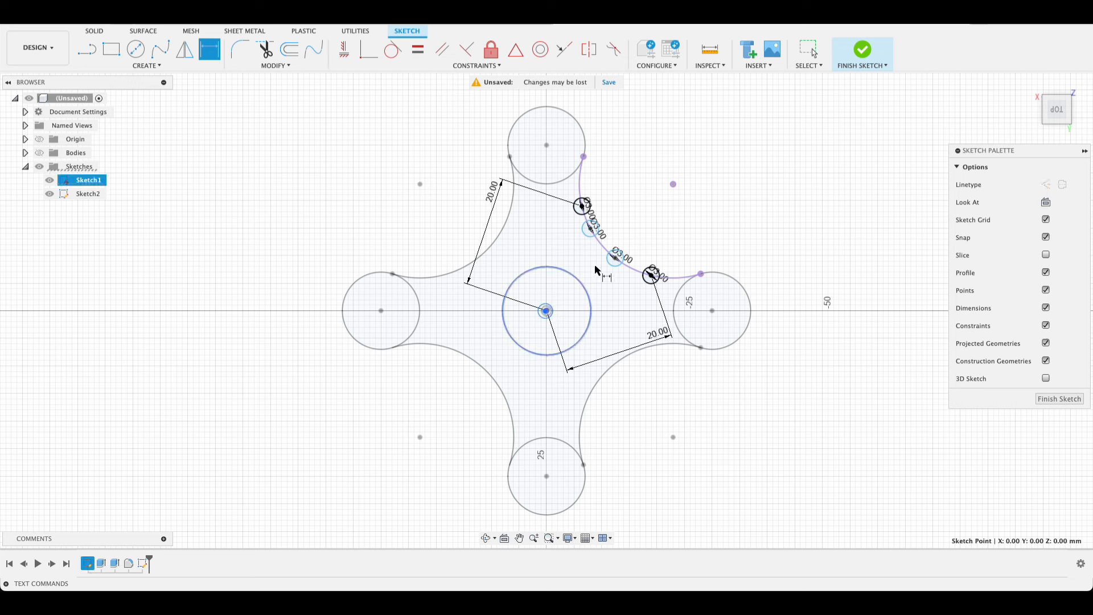
left_click(615, 258)
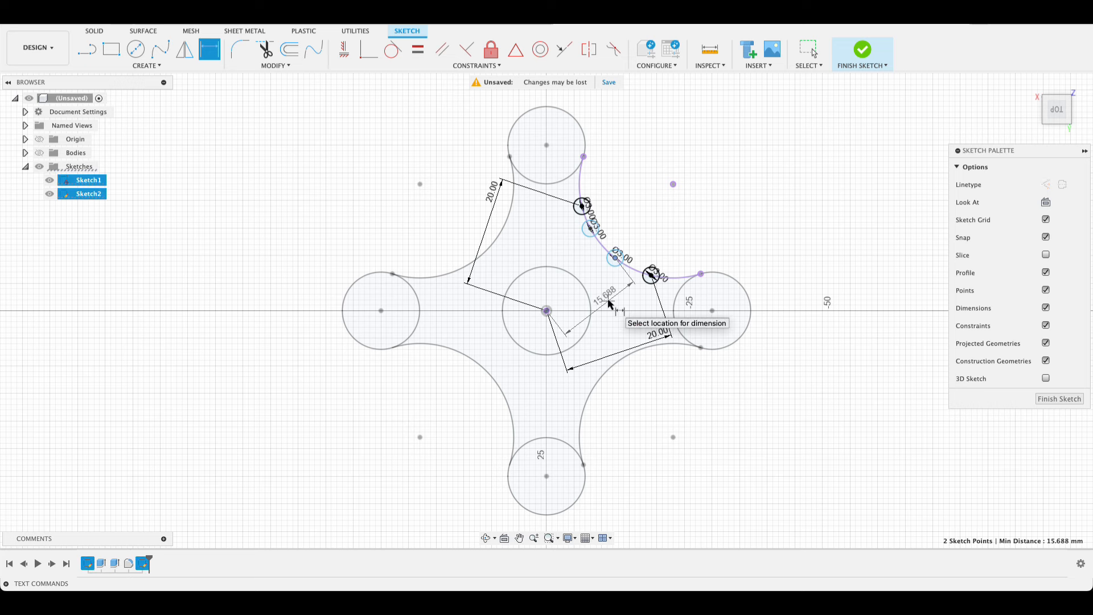
key("Escape")
key("d")
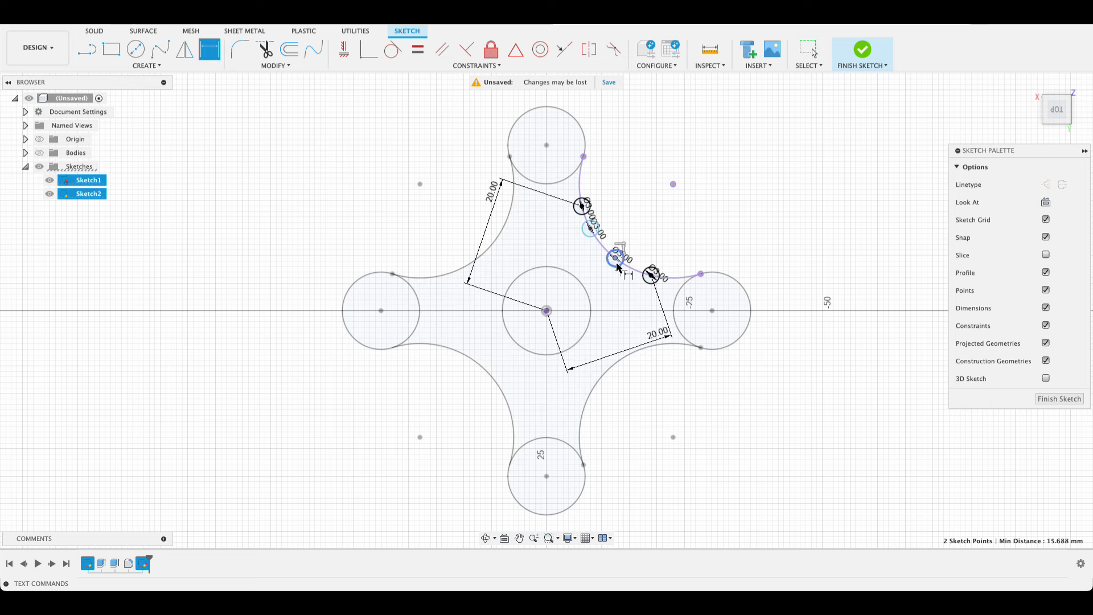
key("Escape")
Step: Dimension the lower middle circle's centre 6 mm from the centre of the circle near the right arm
key("d")
left_click(614, 258)
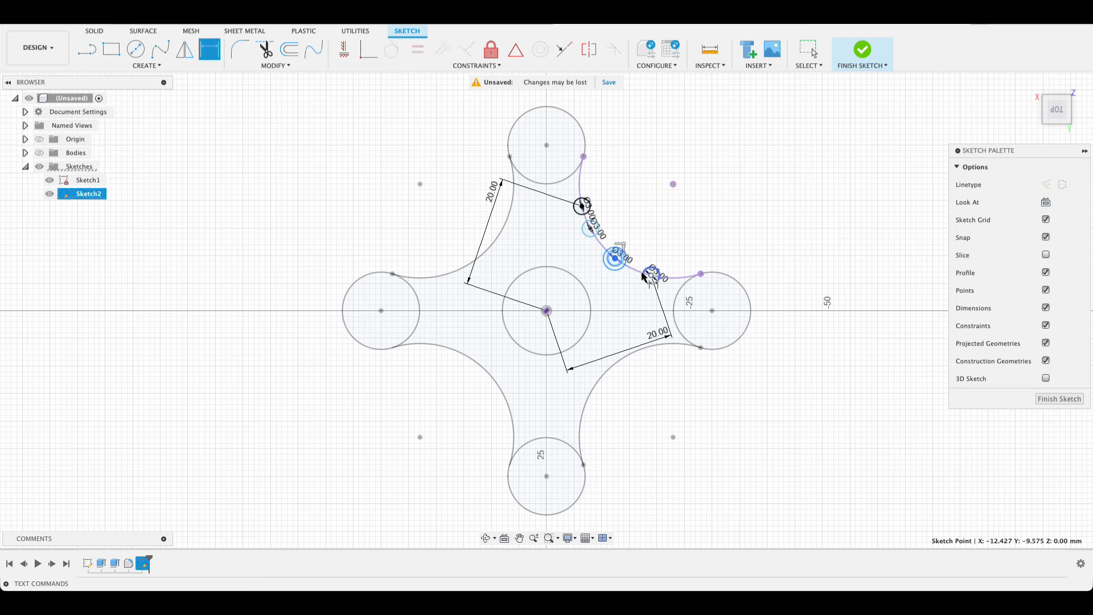
left_click(650, 276)
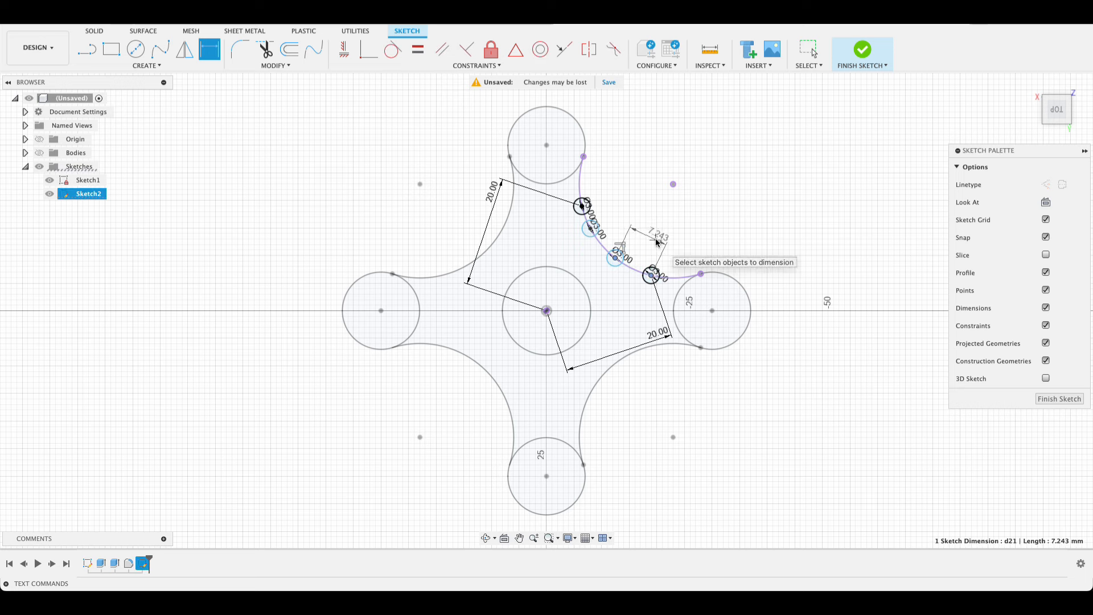
left_click(656, 239)
type("6")
key("Return")
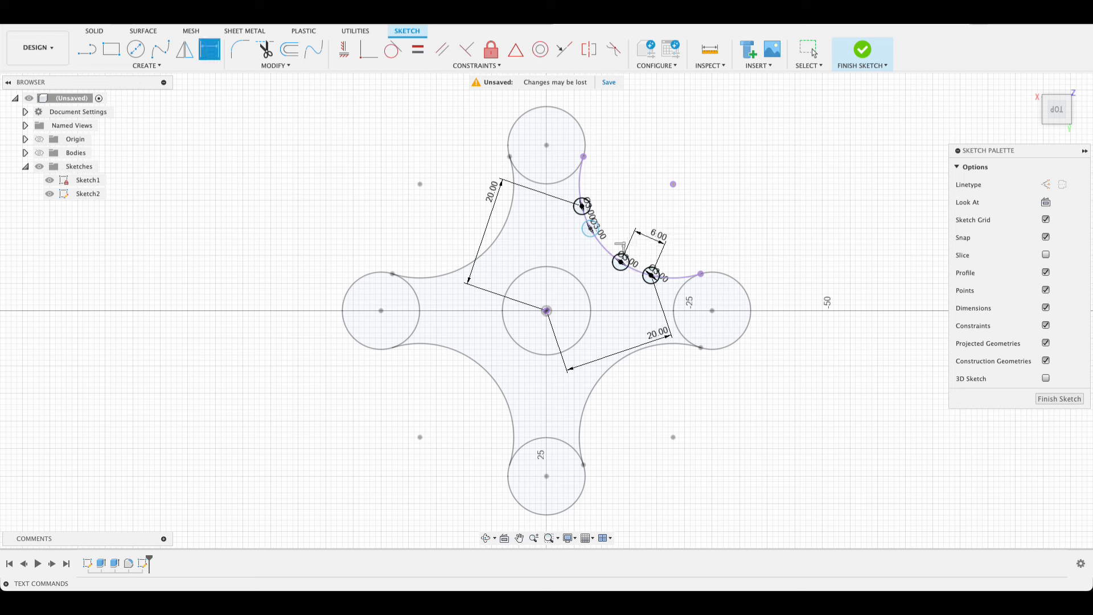
Step: Dimension the upper middle circle's centre 6 mm from the centre of the circle near the upper arm
left_click(590, 228)
left_click(581, 206)
left_click(620, 194)
type("6")
key("Return")
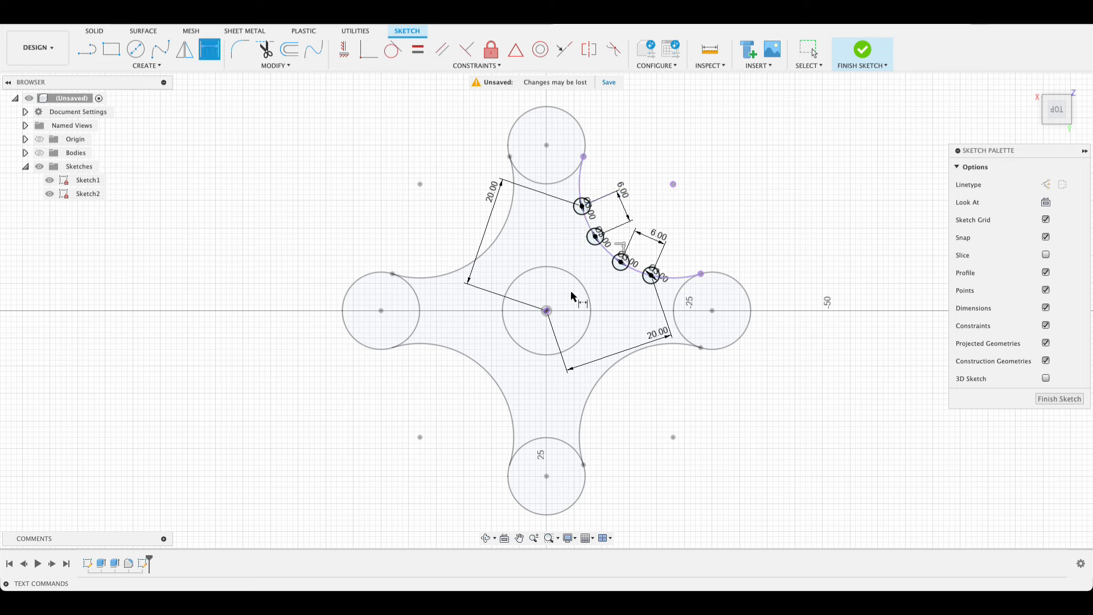
left_click(619, 261)
left_click(596, 237)
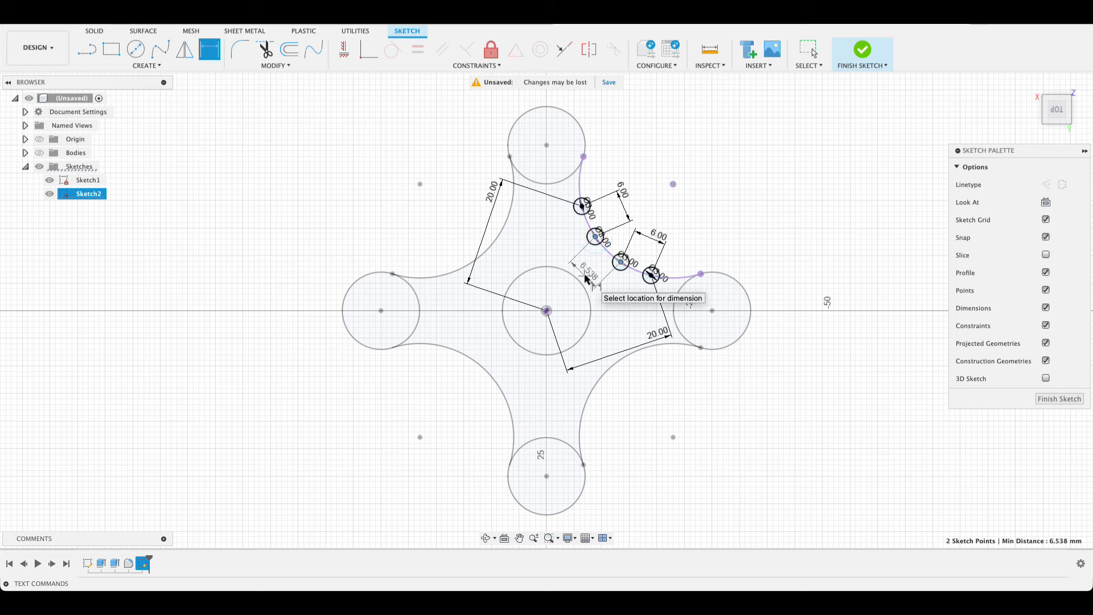
key("Escape")
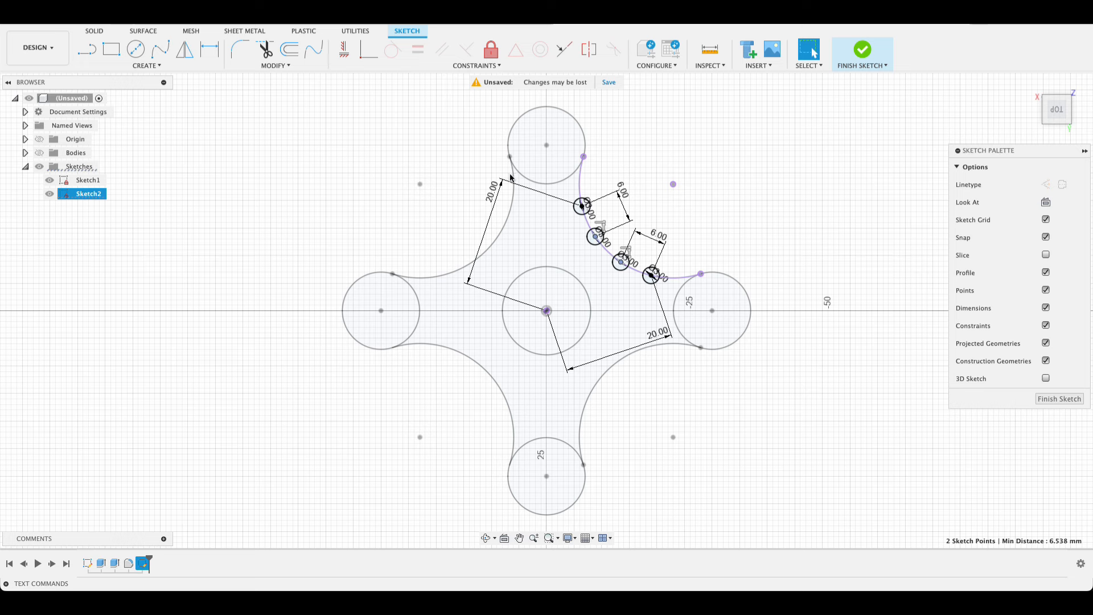
Step: Try a full circular pattern of the small arc circles about the sketch centre with a quantity of 4
left_click(147, 65)
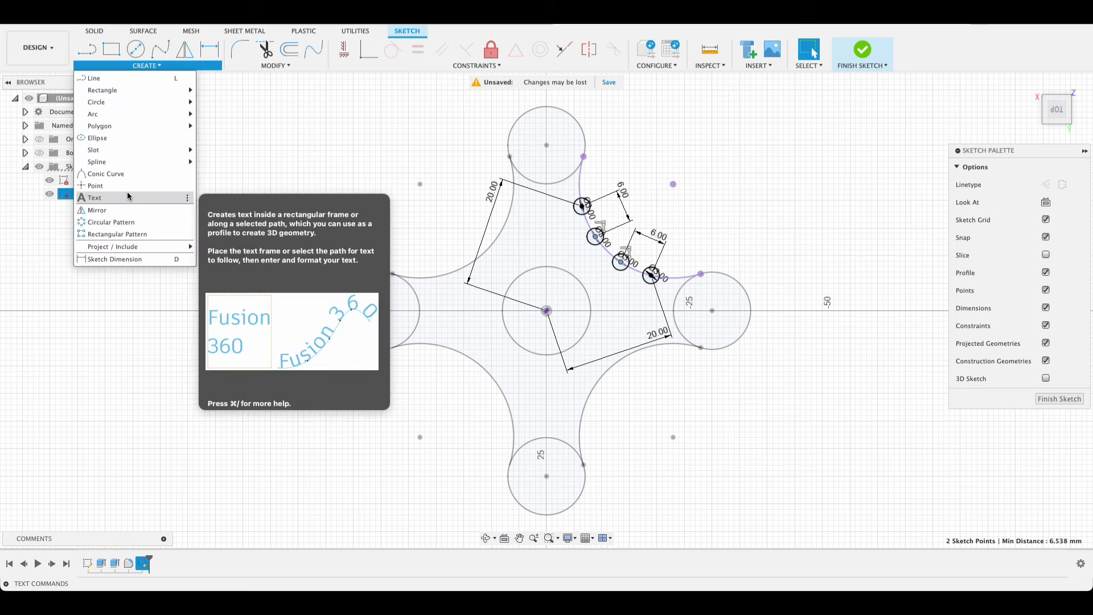
left_click(114, 222)
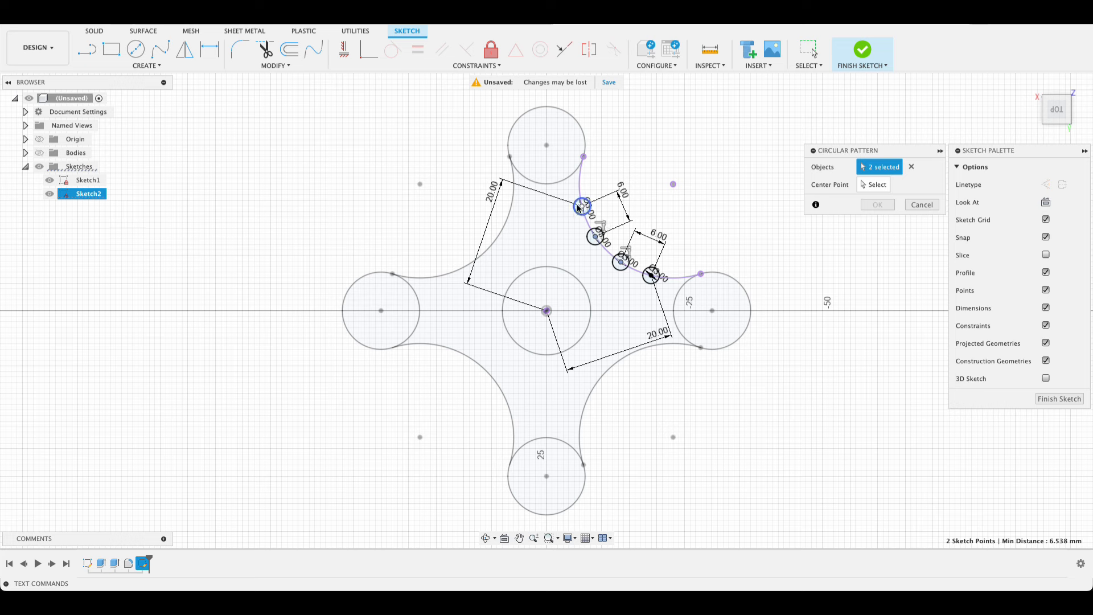
left_click(580, 206)
left_click(596, 237)
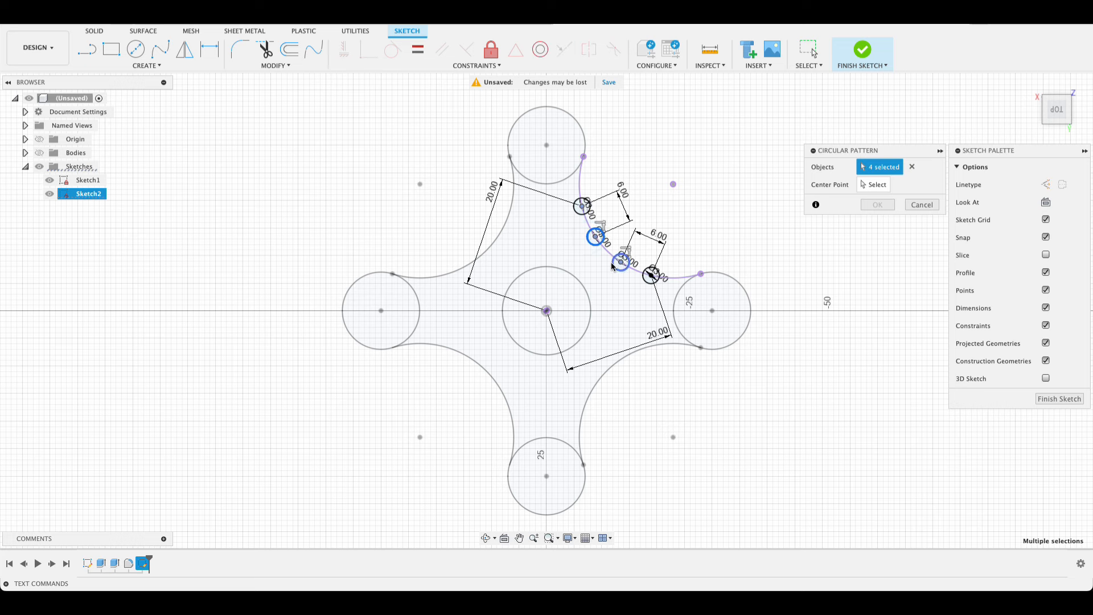
left_click(650, 275)
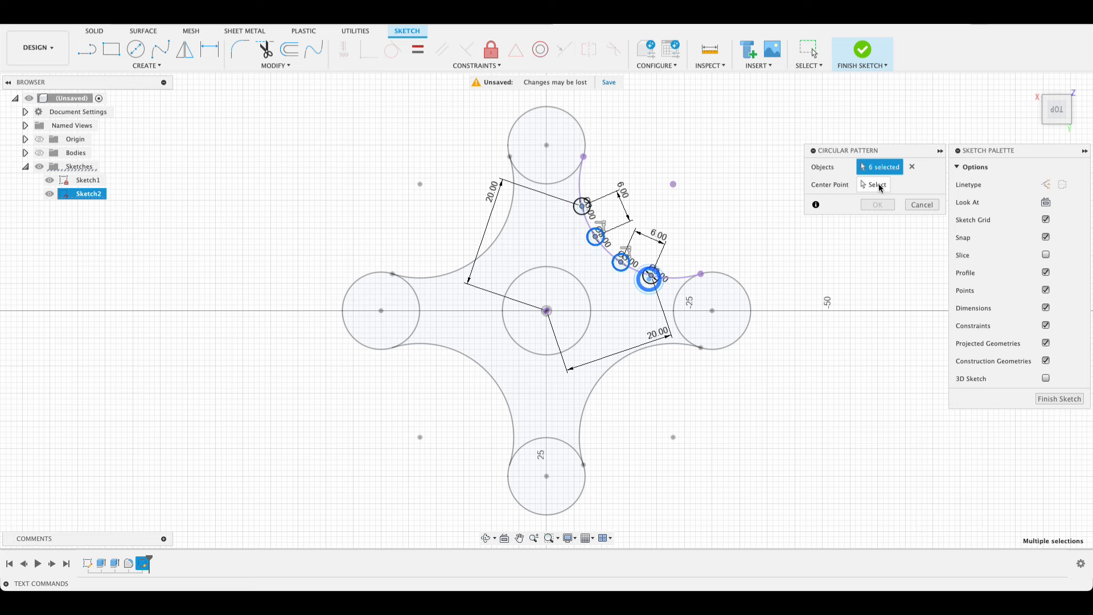
left_click(874, 184)
left_click(549, 317)
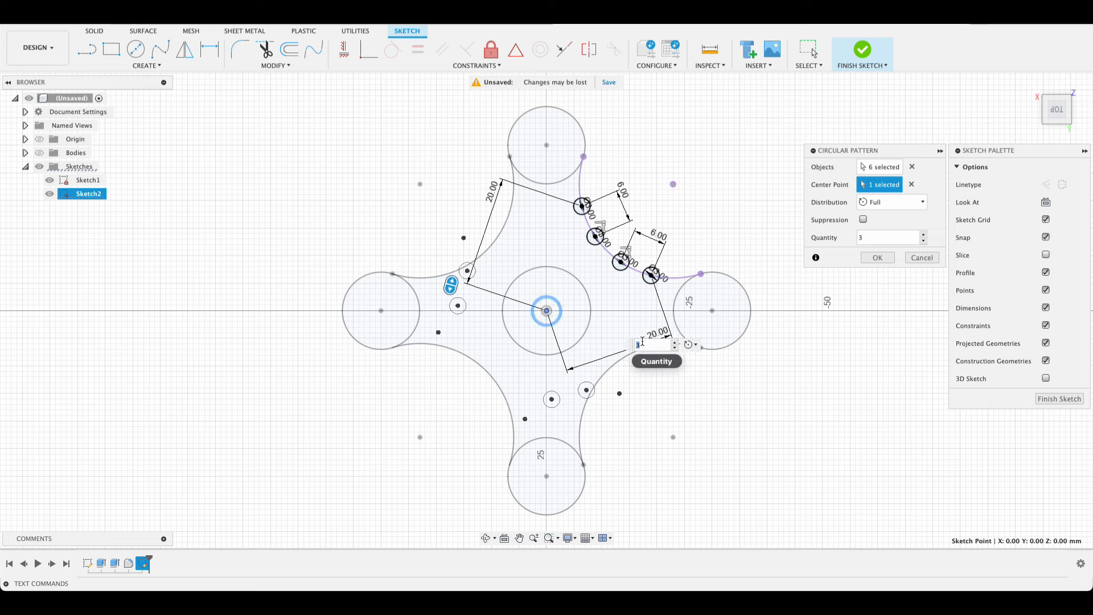
left_click(925, 235)
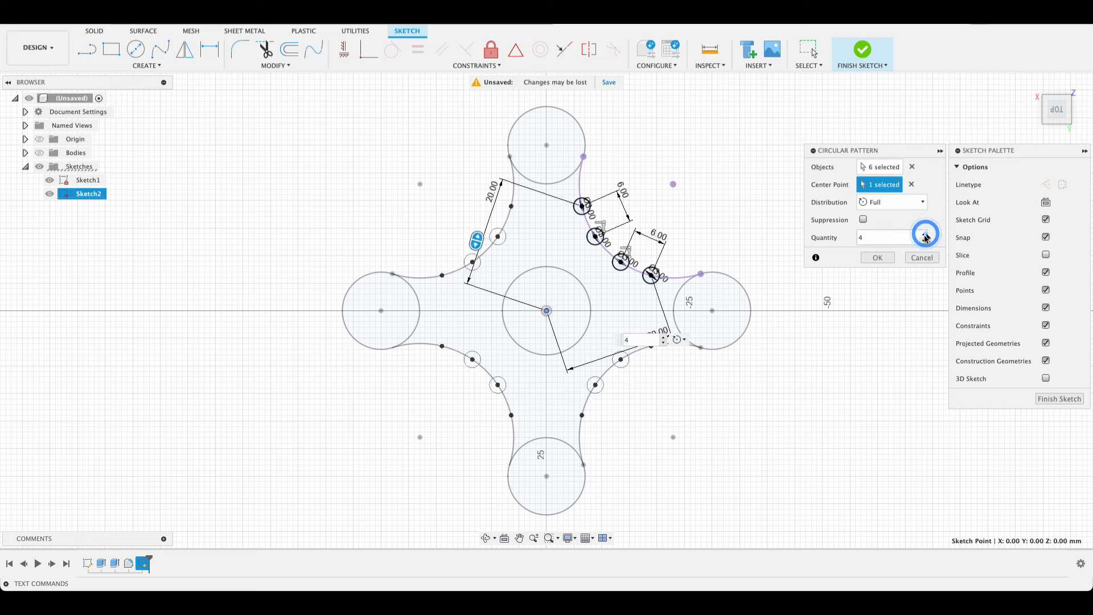
Step: Clear the object and centre point selections of the circular pattern
left_click(589, 242)
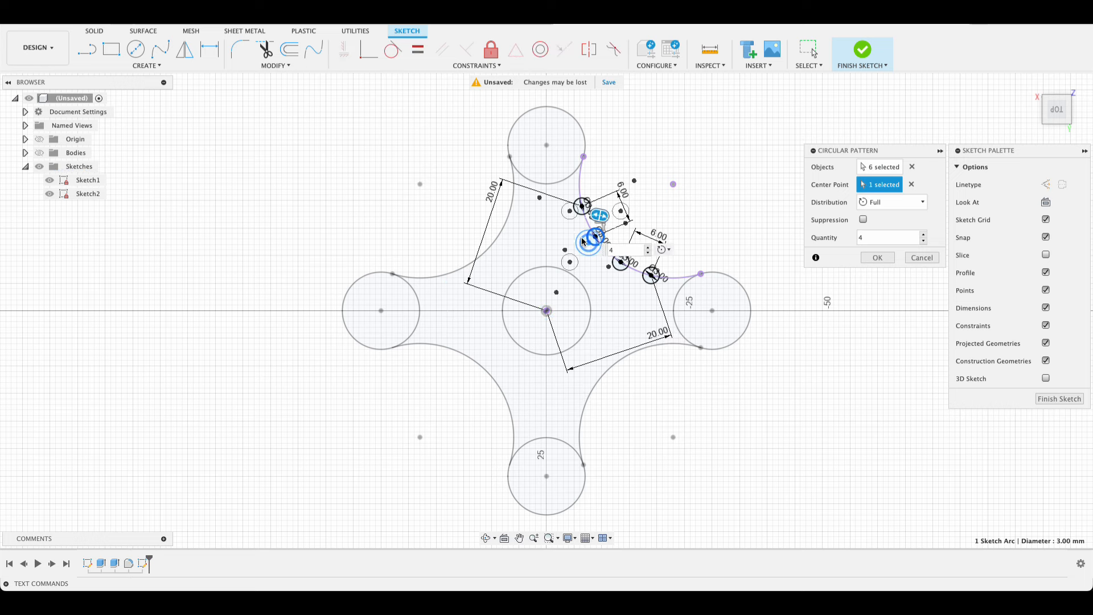
left_click(911, 167)
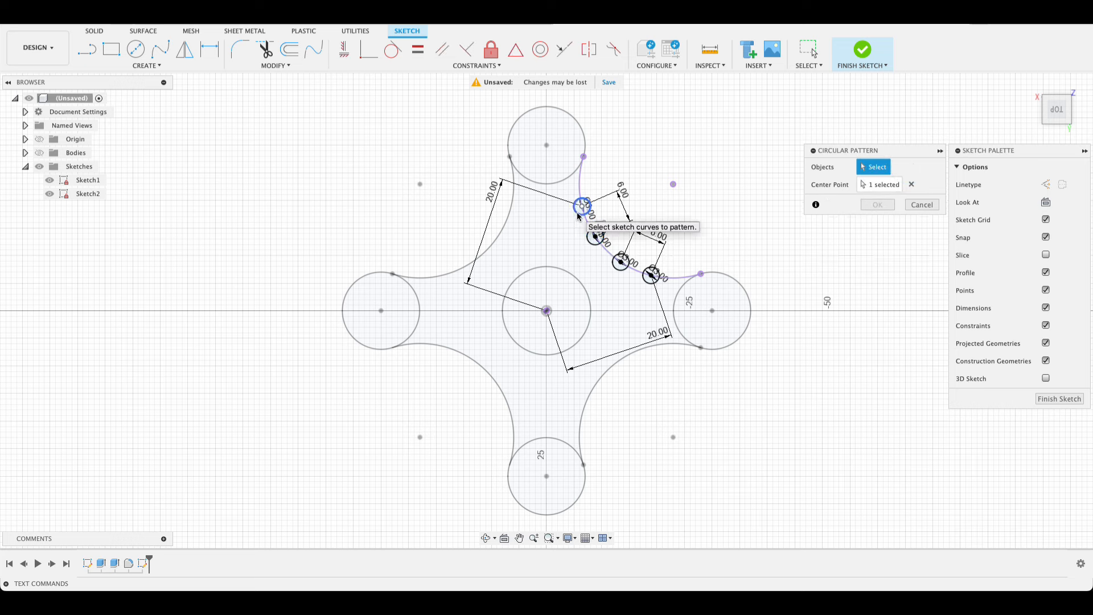
left_click(592, 243)
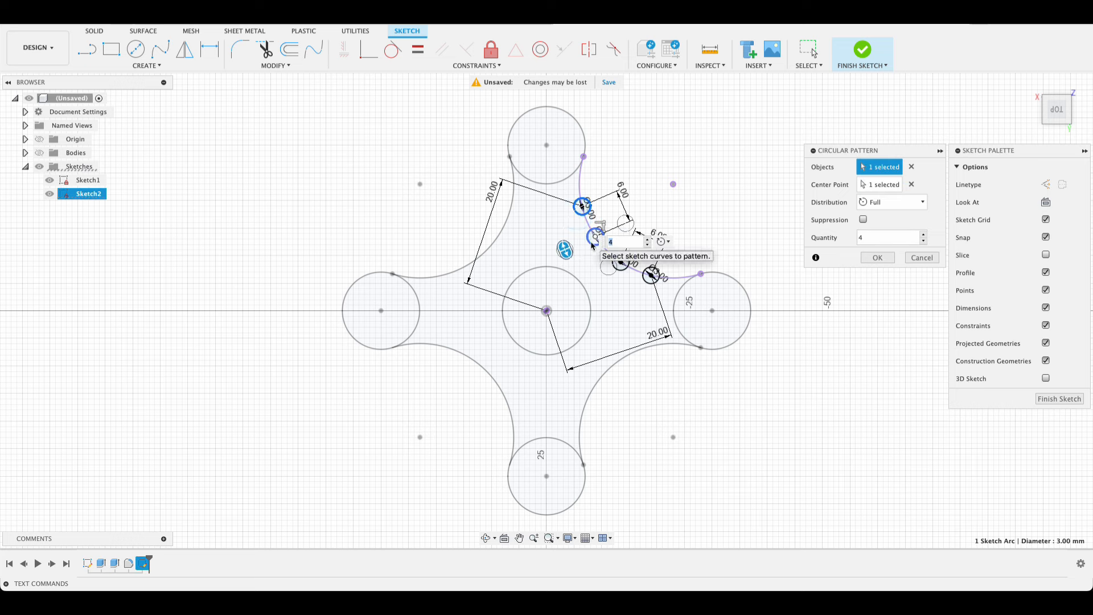
left_click(912, 183)
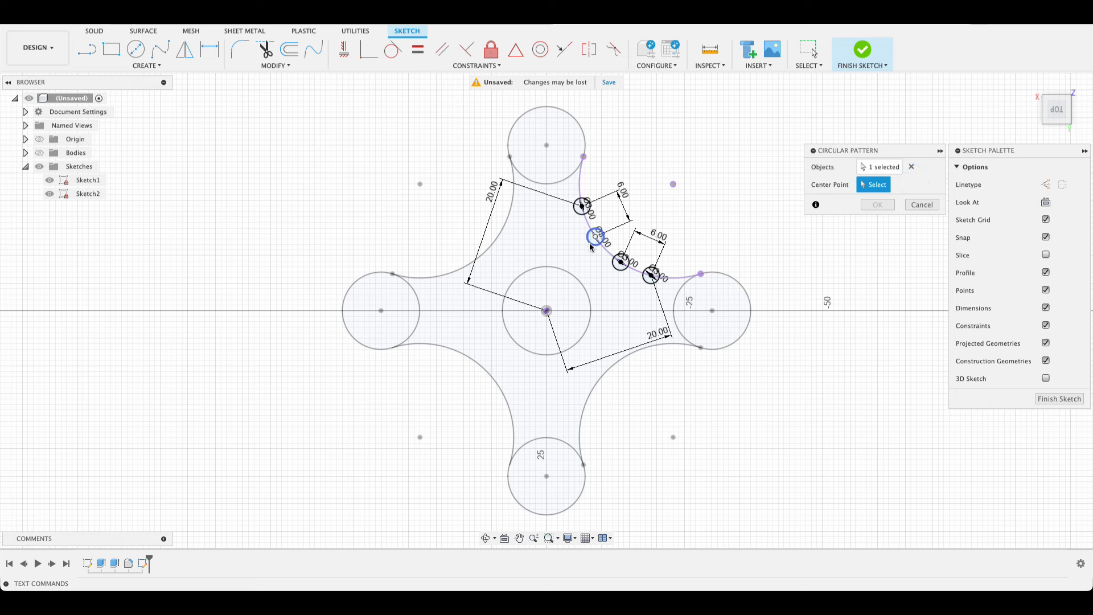
left_click(911, 166)
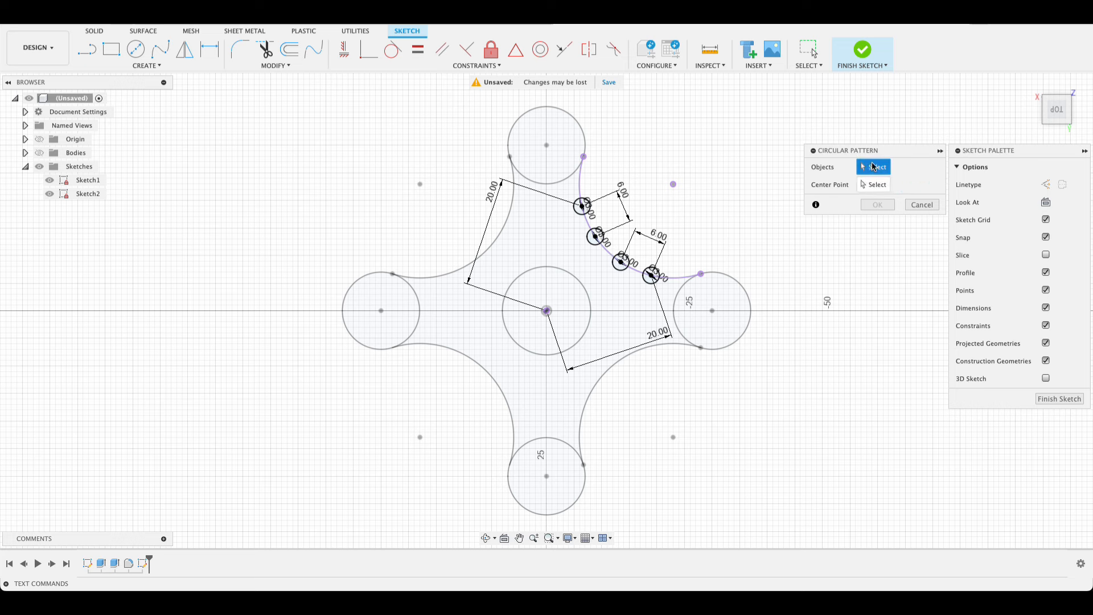
Step: Pattern the four small arc circles fully around the sketch centre with a quantity of 4, and finish the sketch
left_click(579, 212)
left_click(592, 243)
left_click(619, 272)
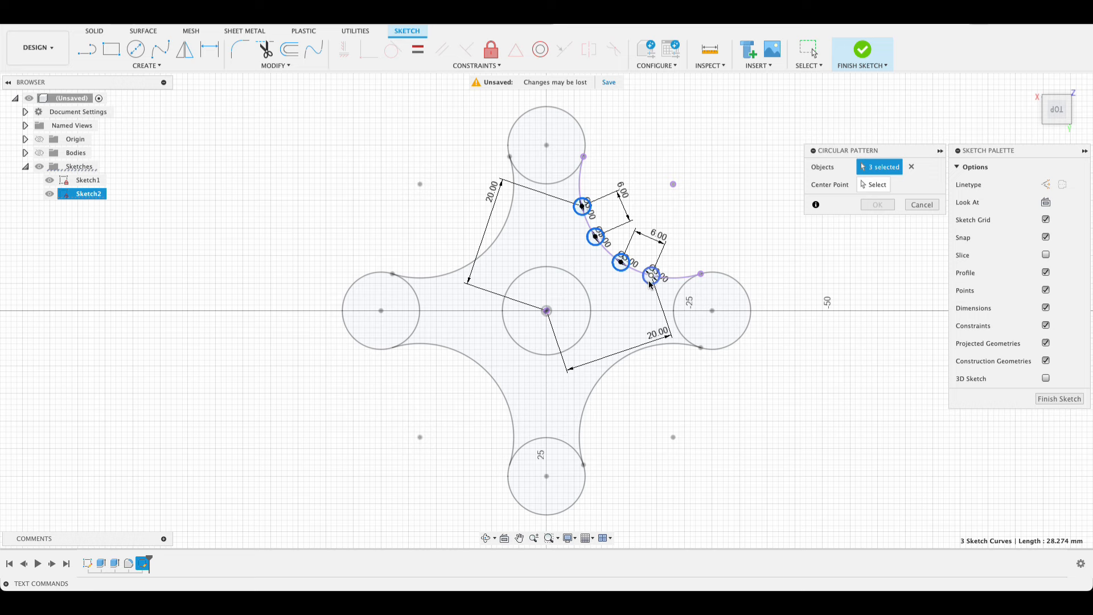
left_click(857, 185)
left_click(546, 311)
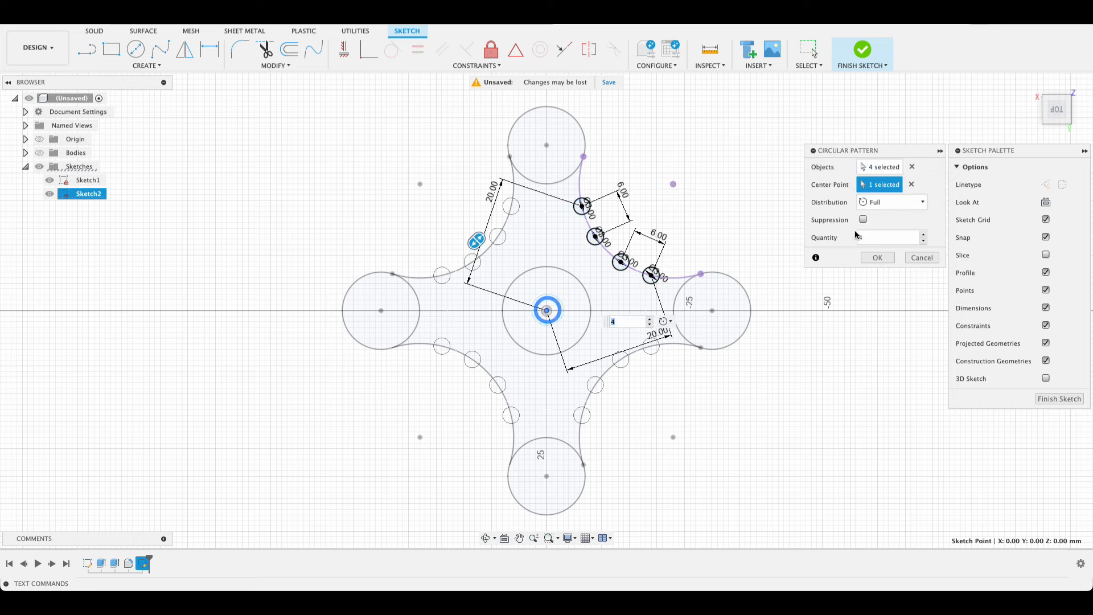
left_click(877, 257)
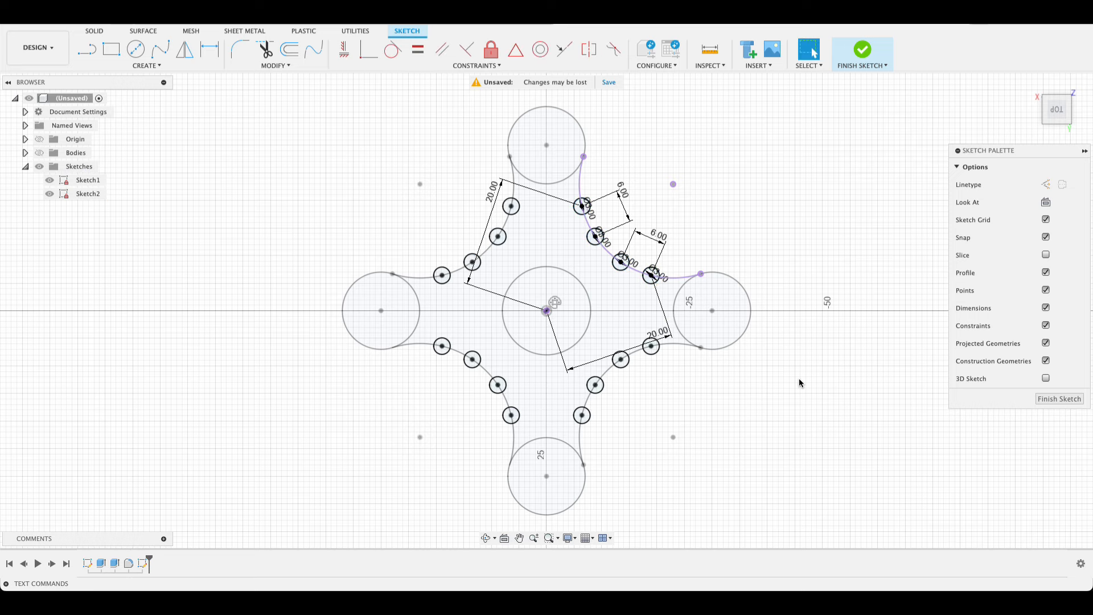
mouse_move(782, 400)
middle_mouse_down("shift")
mouse_move(785, 363)
mouse_move(770, 371)
middle_mouse_up("shift")
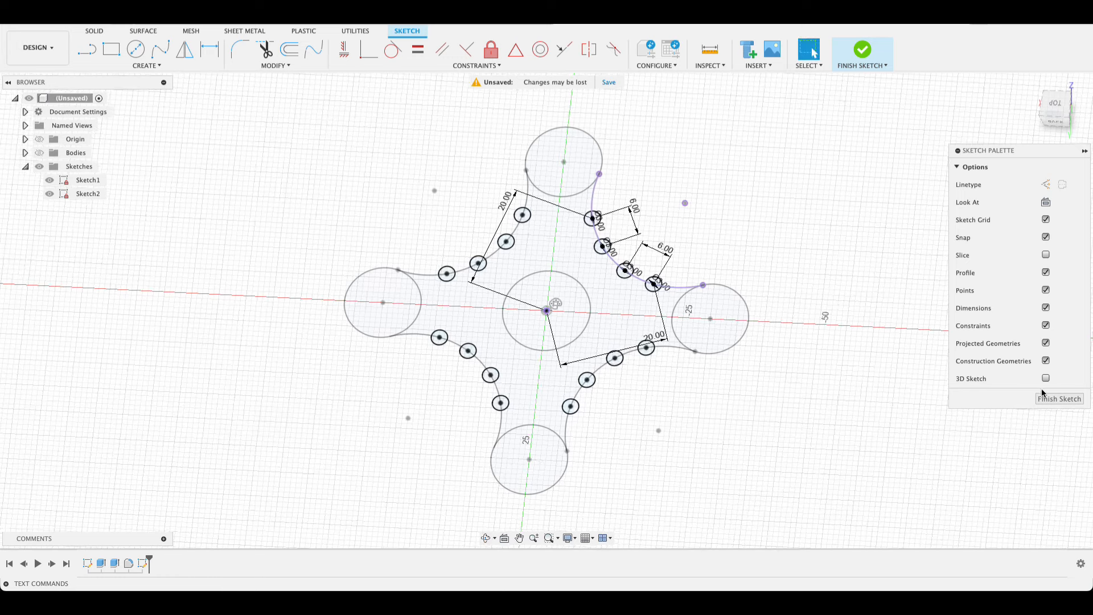
left_click(1050, 399)
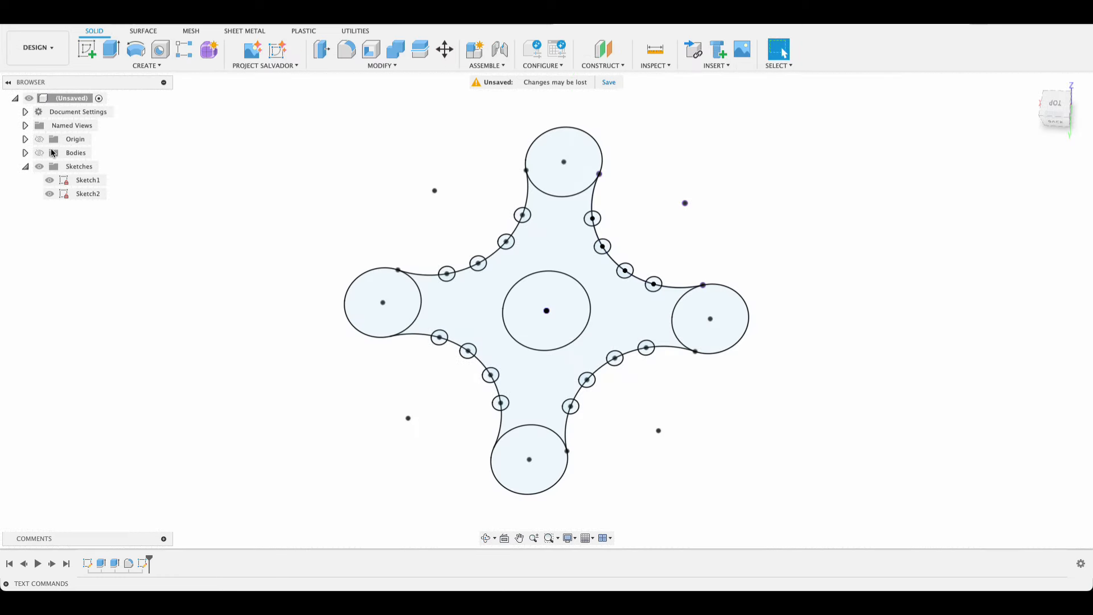
Step: Start an extrusion with the small circle nearest the left arm as its profile, and hide Sketch1 while the bodies are hidden
left_click(39, 152)
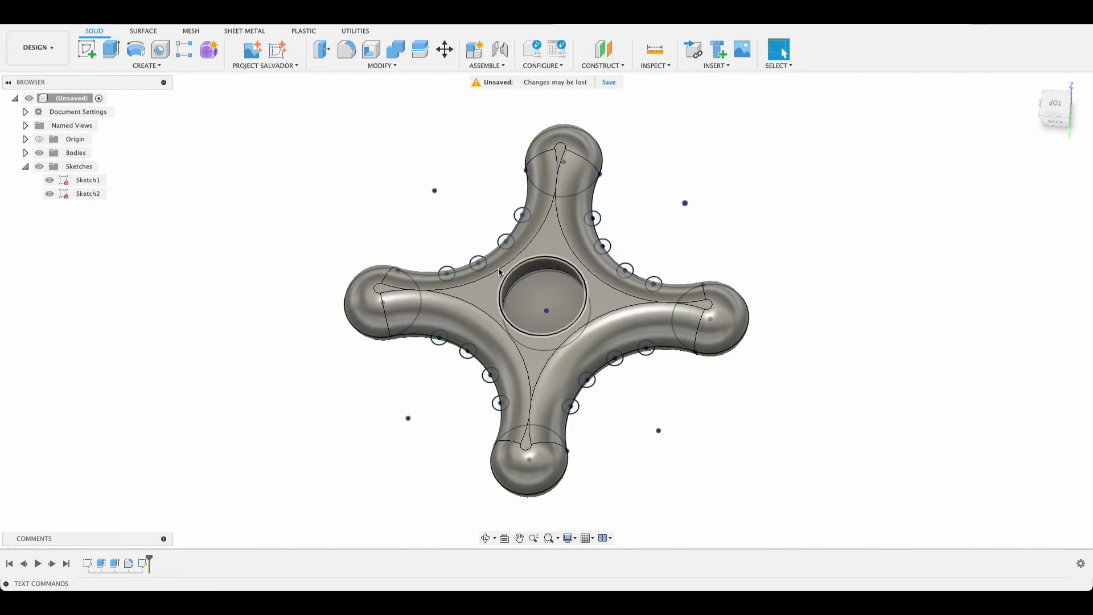
left_click(39, 153)
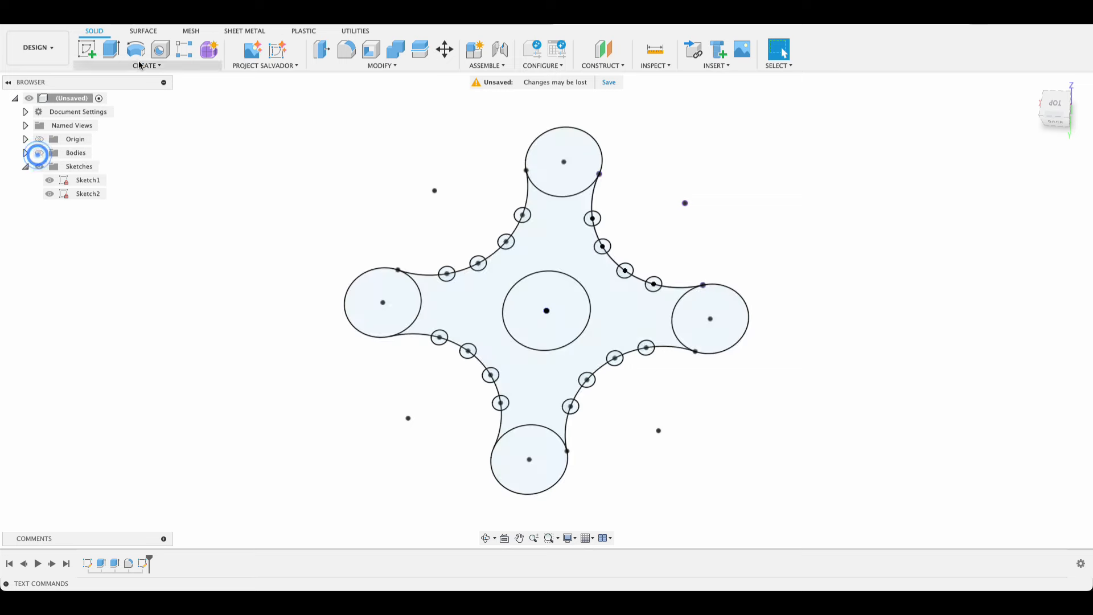
left_click(110, 49)
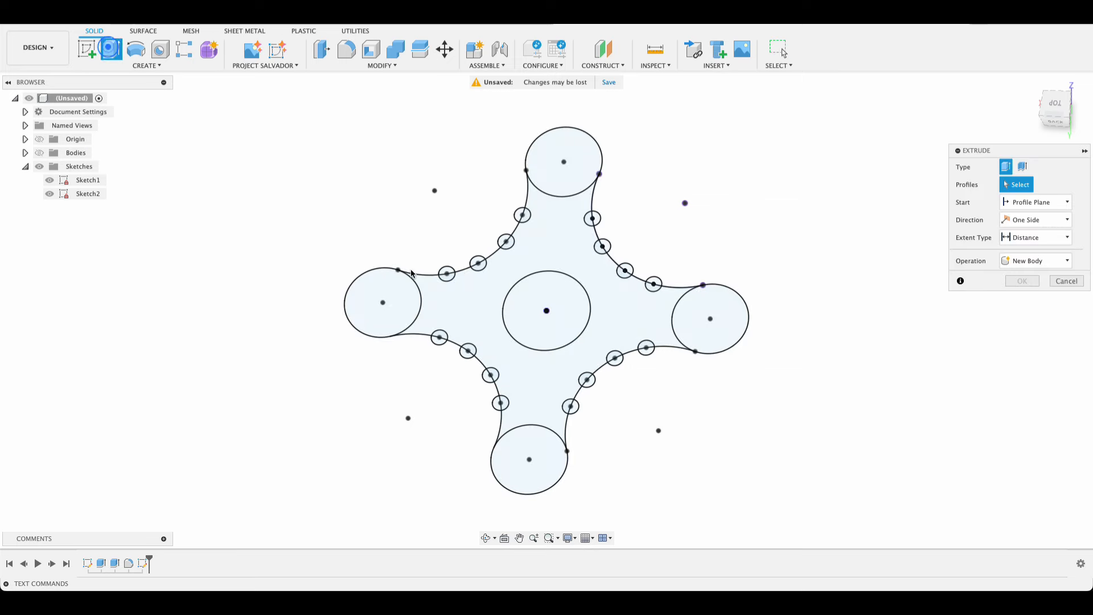
left_click(447, 273)
left_click(504, 248)
left_click(478, 285)
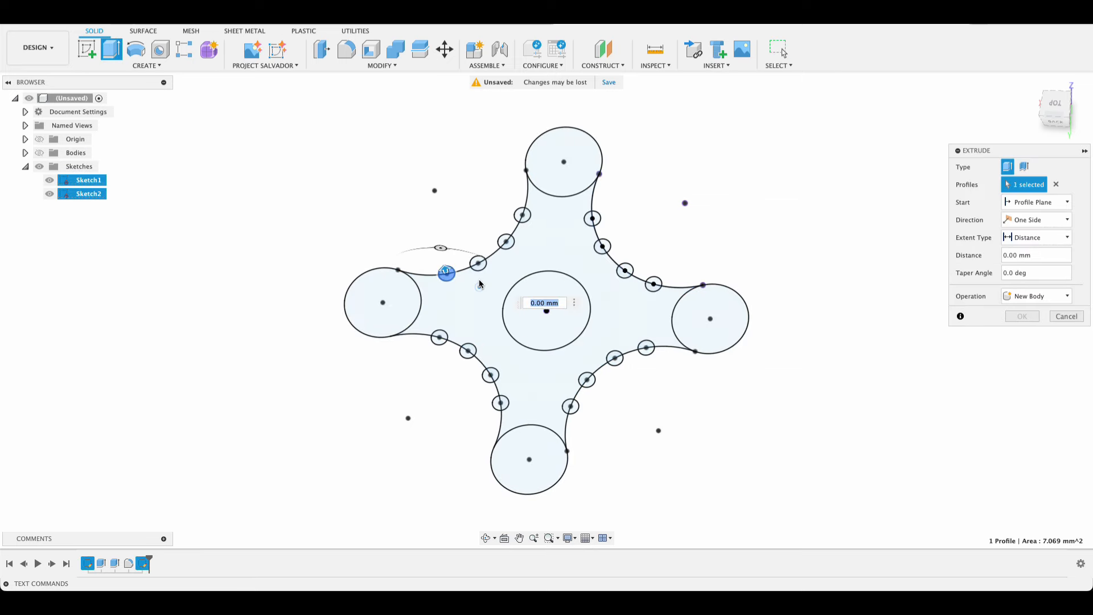
middle_click_drag(466, 277, 491, 298, "shift")
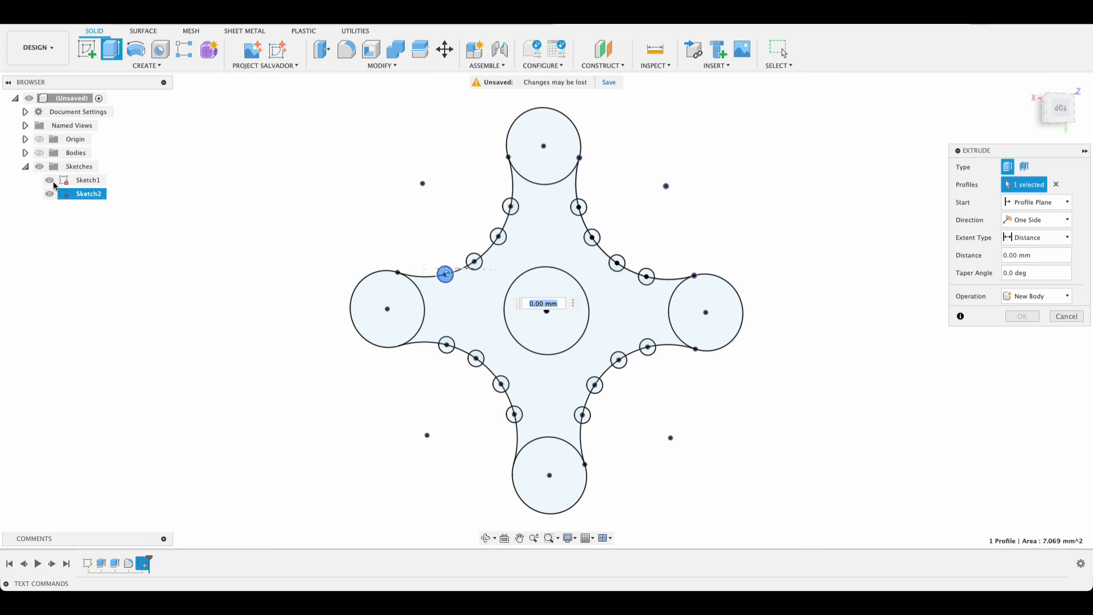
left_click(50, 180)
Step: Add all remaining small circles along the four concave sides to the extrusion profiles, including both halves of those split by the projected arc
left_click(474, 262)
left_click(499, 236)
left_click(511, 206)
left_click(578, 208)
left_click(584, 207)
left_click(589, 240)
left_click(597, 236)
left_click(615, 262)
left_click(621, 263)
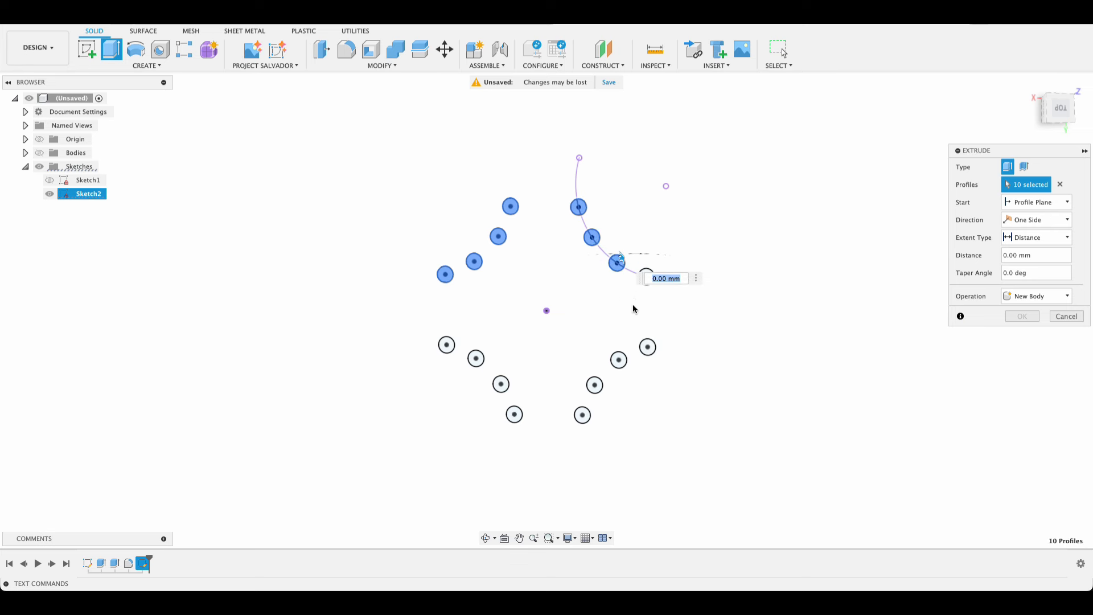
left_click(647, 349)
left_click(648, 280)
left_click(646, 272)
left_click(618, 359)
left_click(593, 386)
left_click(583, 416)
left_click(513, 415)
left_click(500, 384)
left_click(477, 359)
left_click(446, 345)
Step: Show the bodies and cut the selected circles through the spinner symmetrically, with a distance of about 17.35 mm
left_click(38, 153)
middle_click_drag(782, 476, 757, 395, "shift")
left_click(1029, 221)
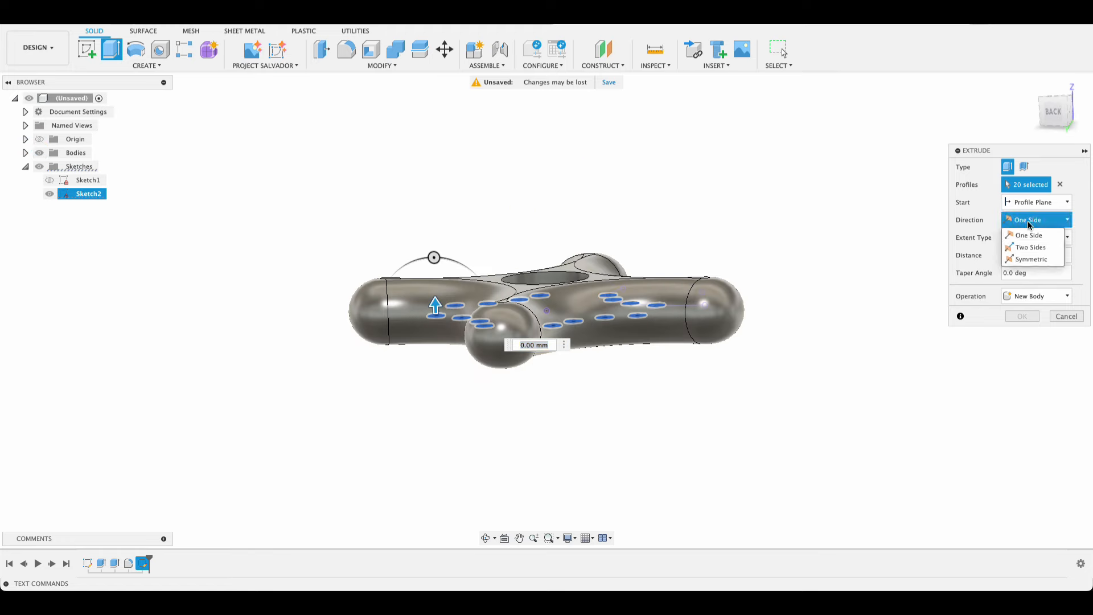
left_click(1027, 259)
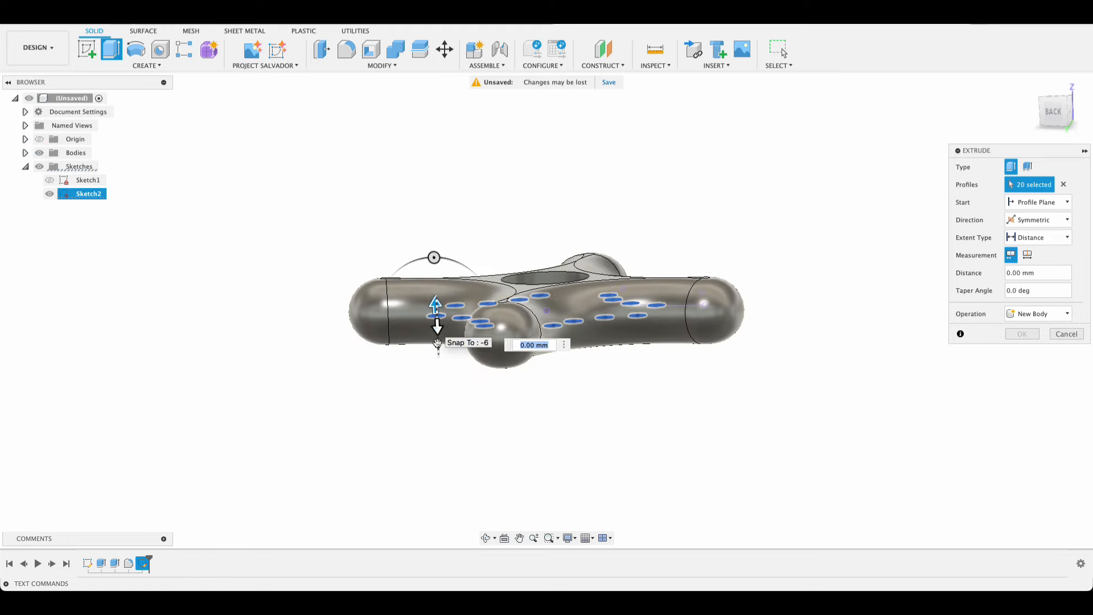
left_click_drag(437, 344, 434, 422)
middle_click_drag(383, 418, 687, 443, "shift")
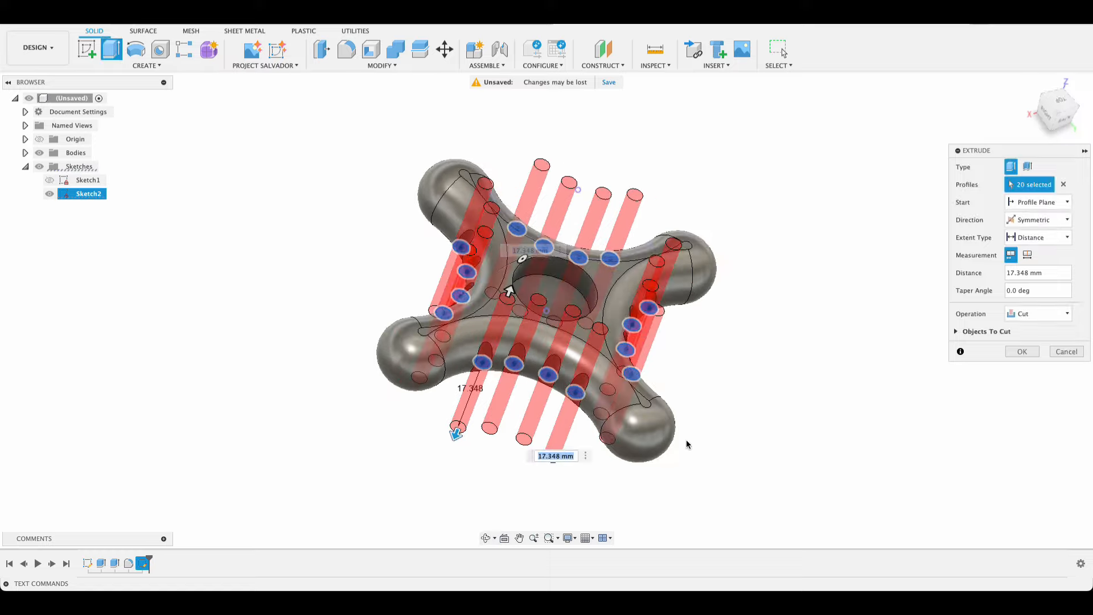
left_click(1021, 352)
middle_click_drag(771, 398, 844, 400, "shift")
middle_click_drag(750, 434, 725, 439, "shift")
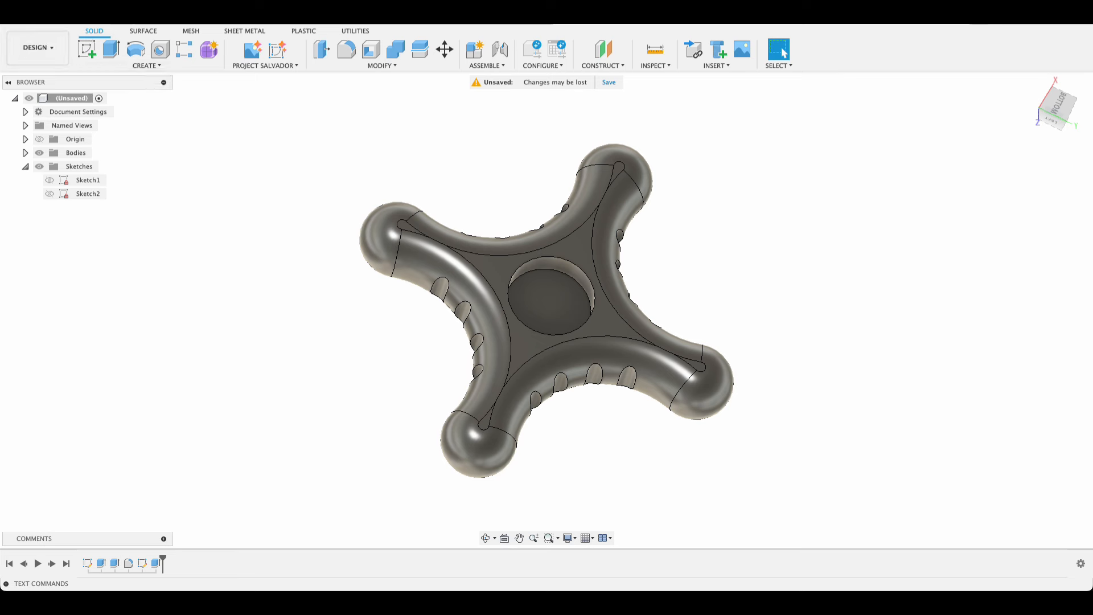
Step: Export the design as an STL file named Spinner
left_click(68, 12)
left_click(86, 131)
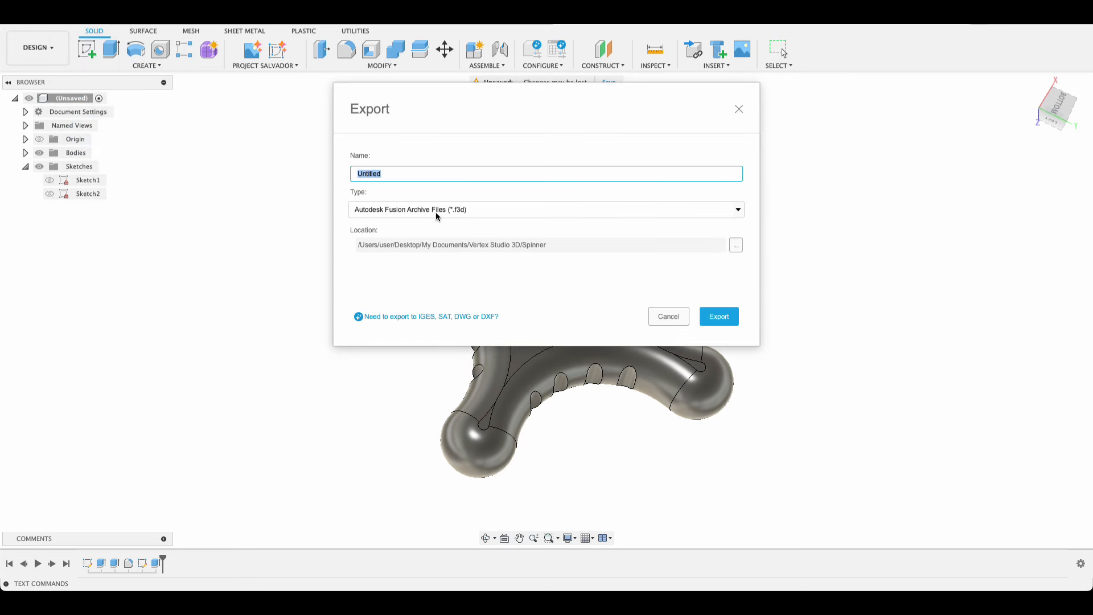
left_click(519, 210)
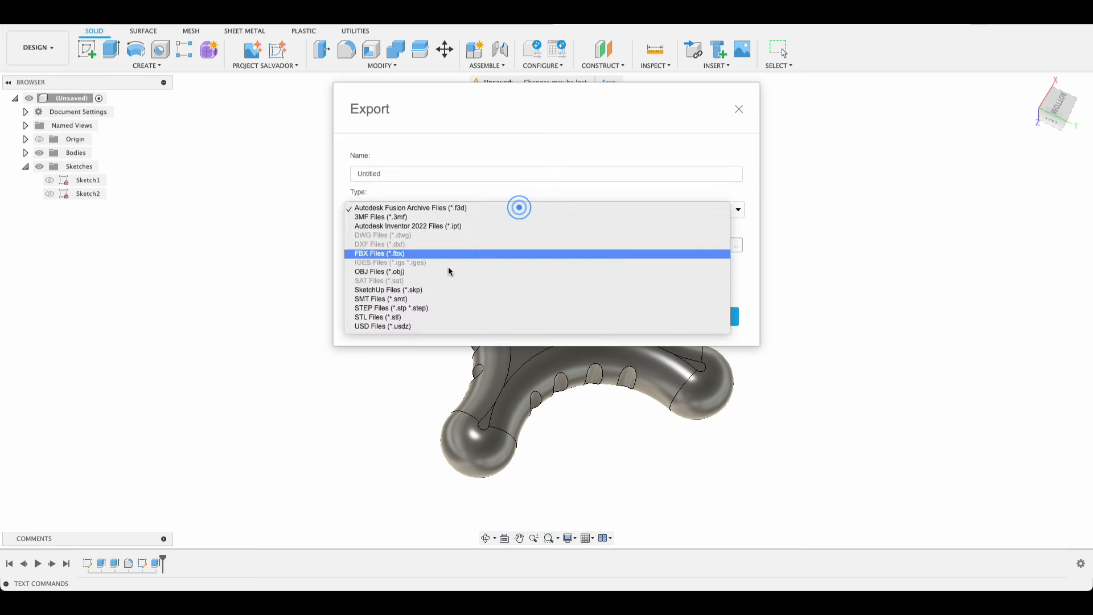
left_click(414, 319)
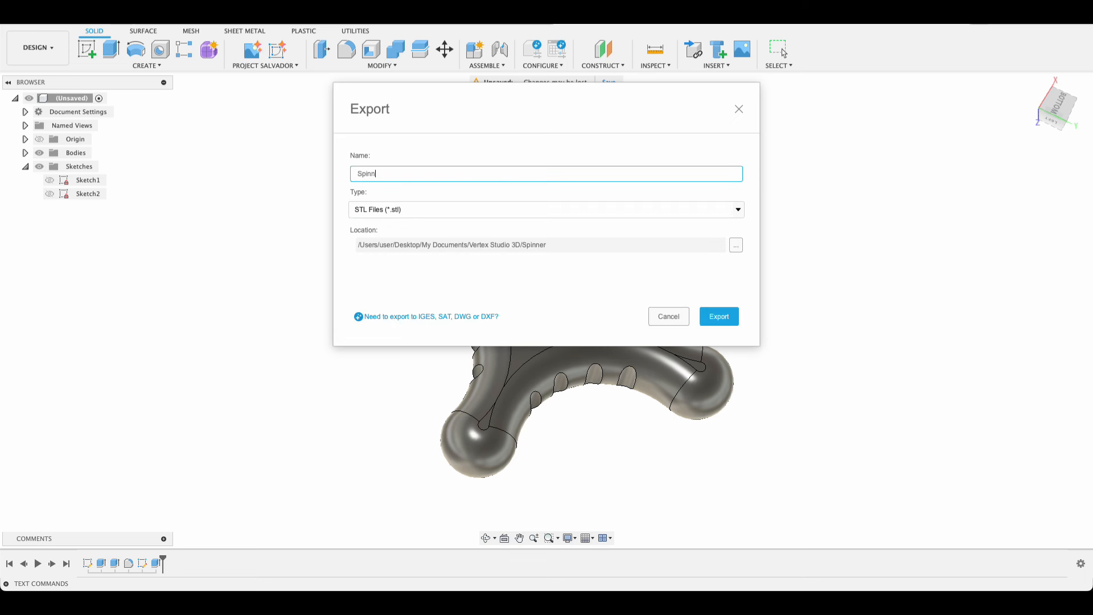
left_click(728, 320)
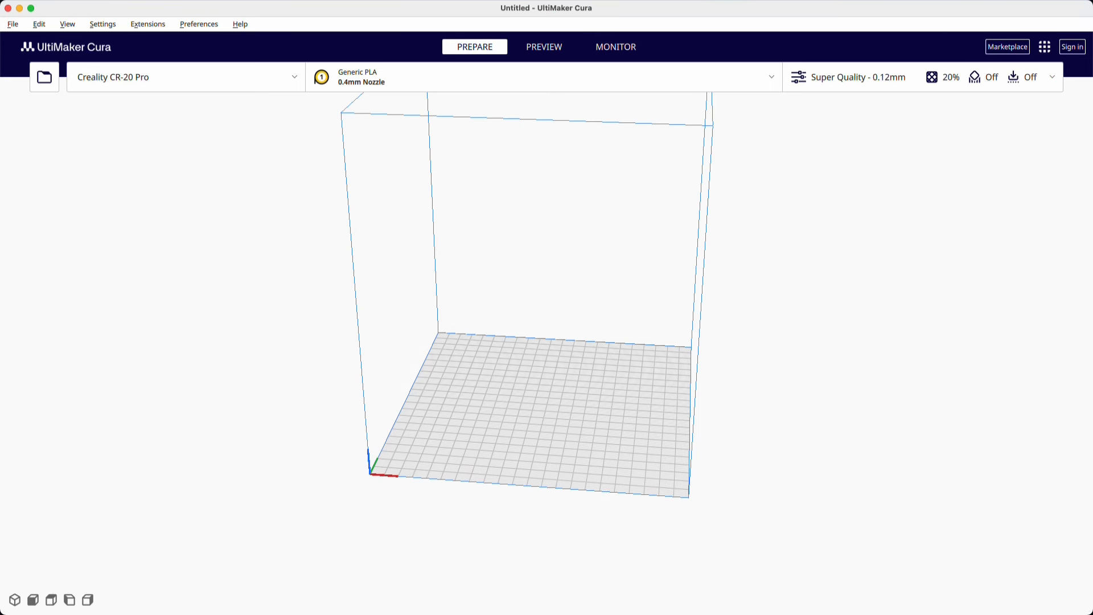
Step: Switch to UltiMaker Cura, load the Spinner STL onto the build plate and select the model
left_click_drag(604, 250, 562, 371)
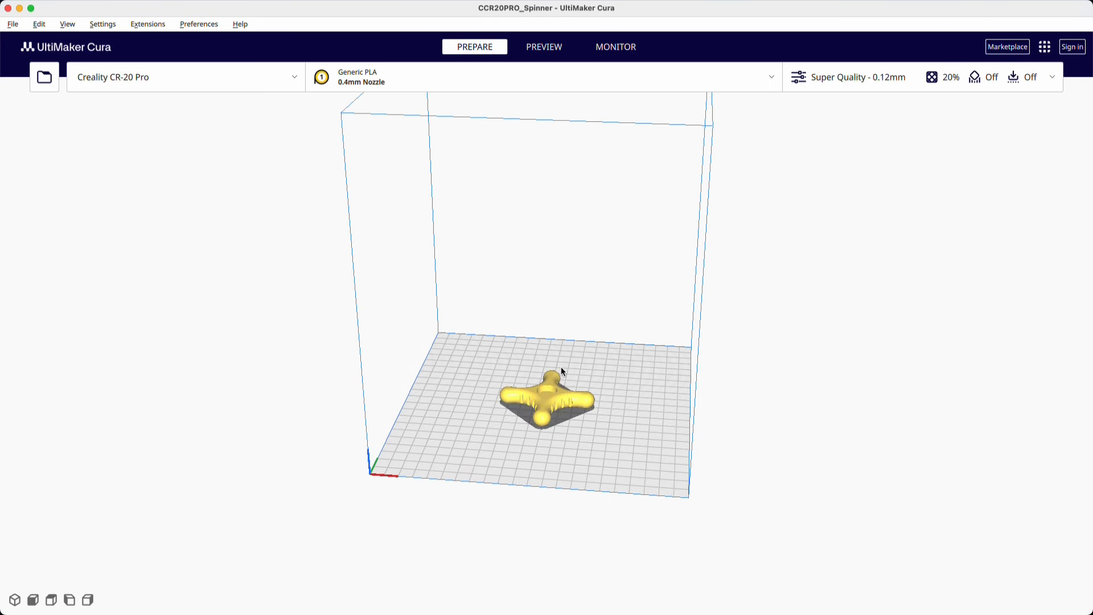
left_click(545, 398)
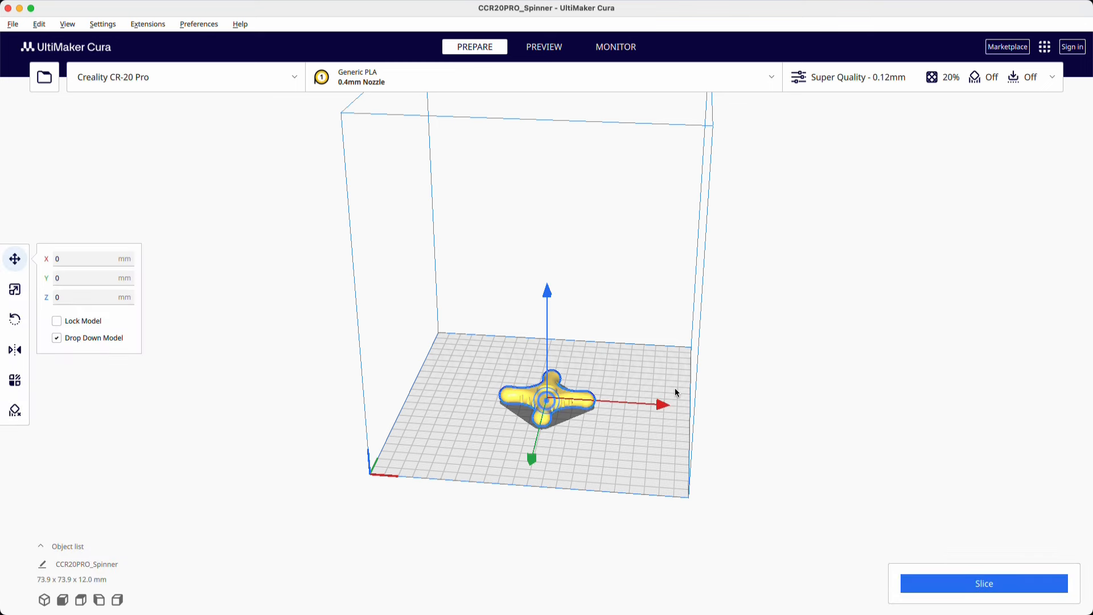
Step: Open the print settings and discard the custom changes to the Super Quality profile
left_click(869, 79)
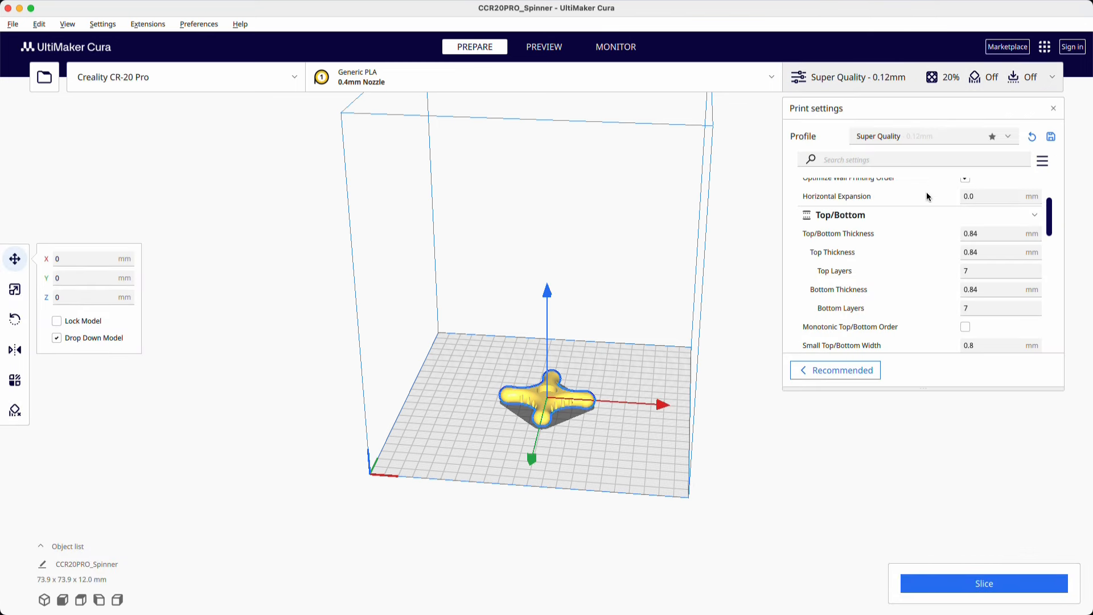
scroll(926, 193, "up", 3)
scroll(929, 204, "down", 3)
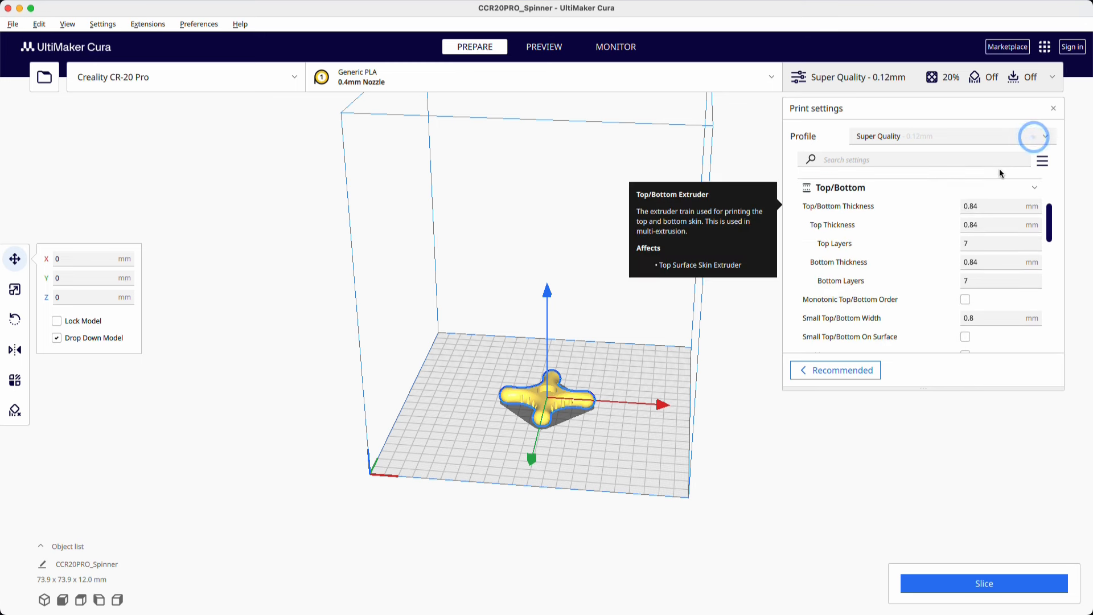
scroll(970, 192, "up", 3)
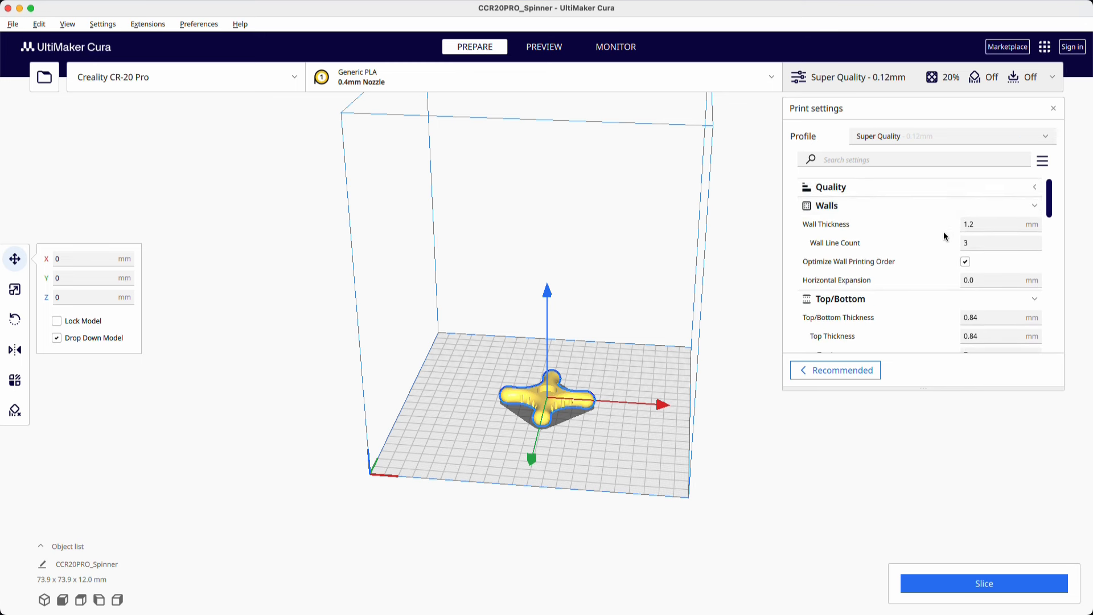
Step: Enable ironing, monotonic top/bottom order and small top/bottom on surface for the print
scroll(942, 235, "down", 3)
scroll(941, 235, "up", 3)
scroll(951, 240, "down", 5)
scroll(953, 246, "down", 4)
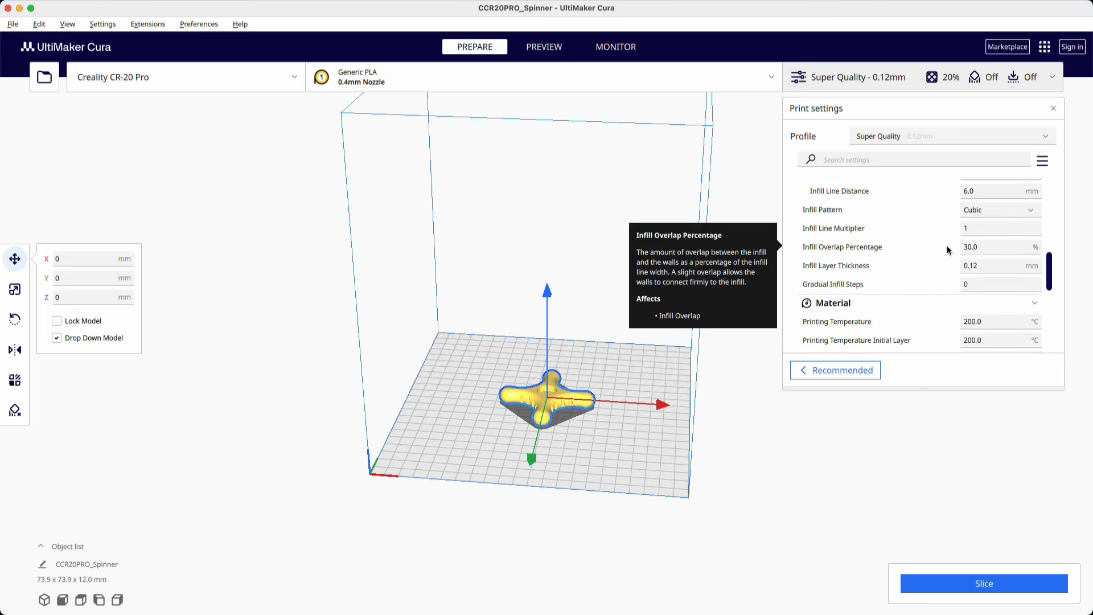
scroll(947, 245, "down", 3)
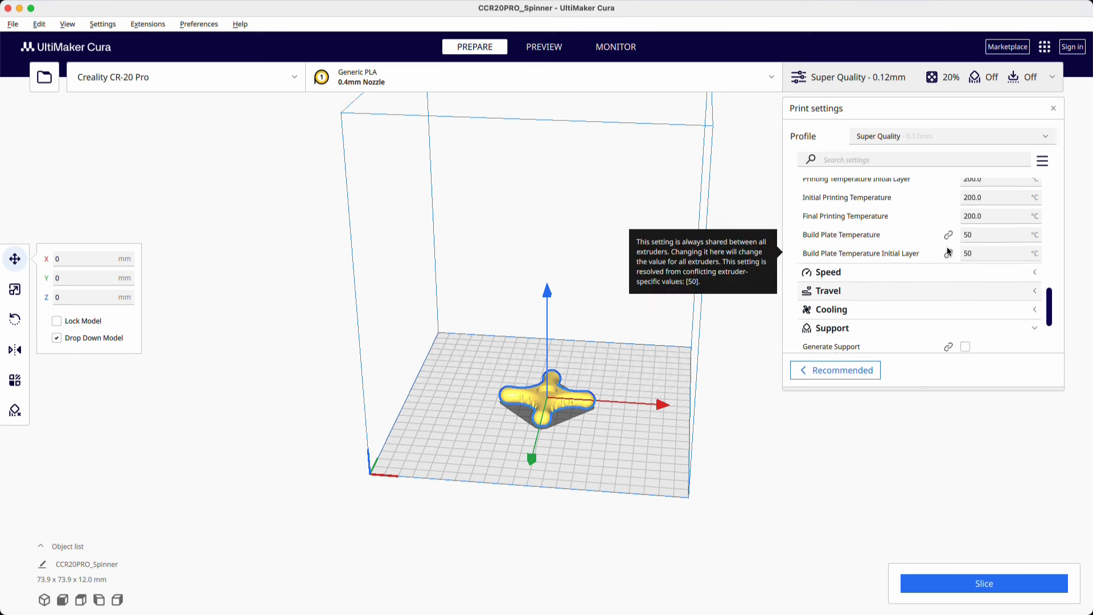
scroll(962, 262, "up", 6)
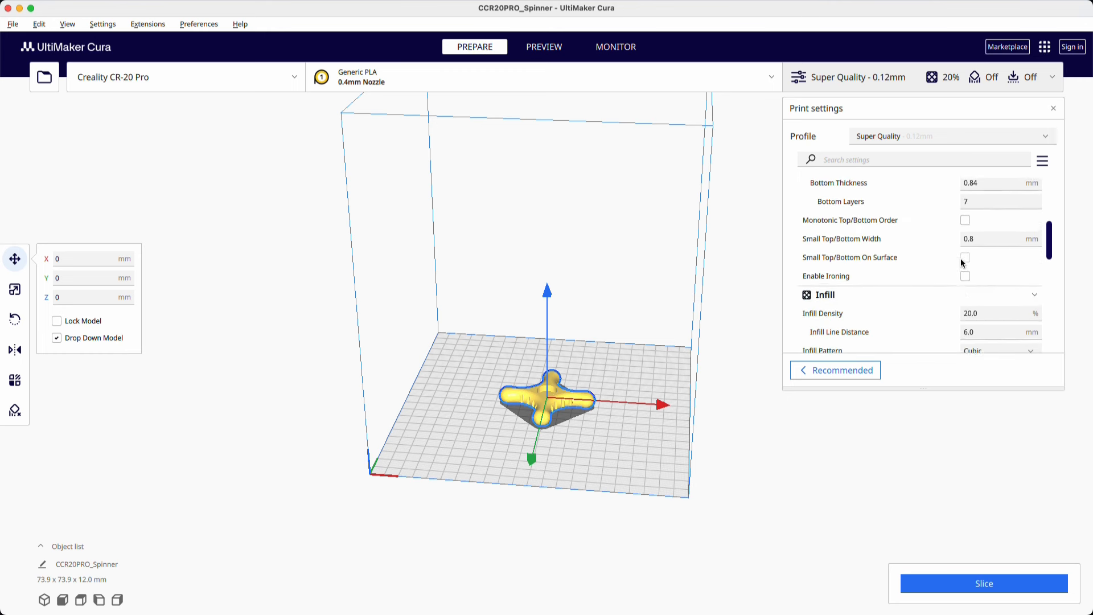
scroll(953, 276, "down", 1)
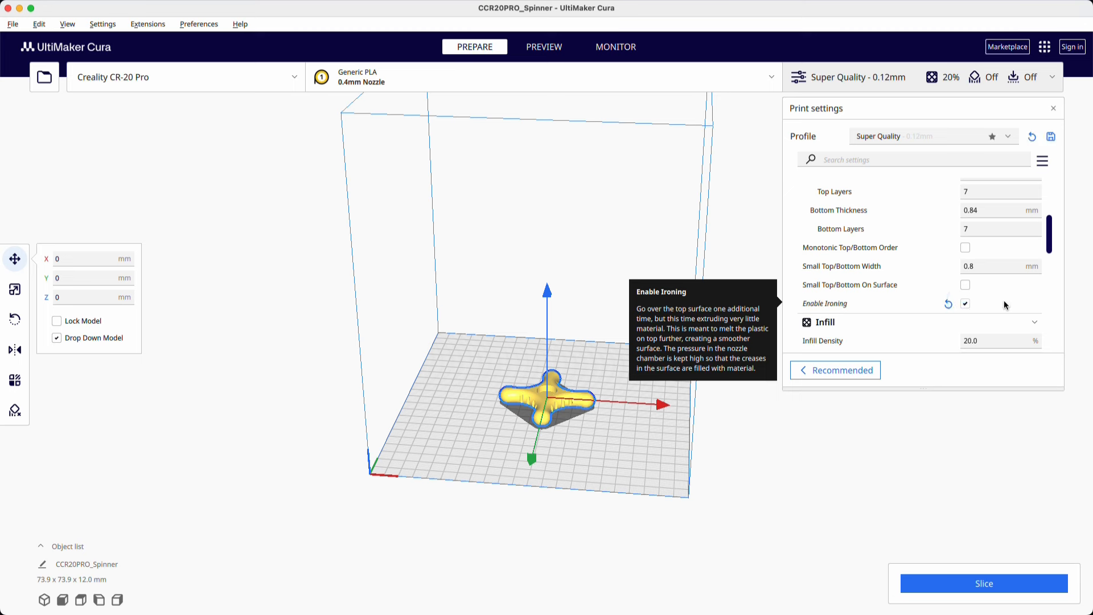
left_click(964, 285)
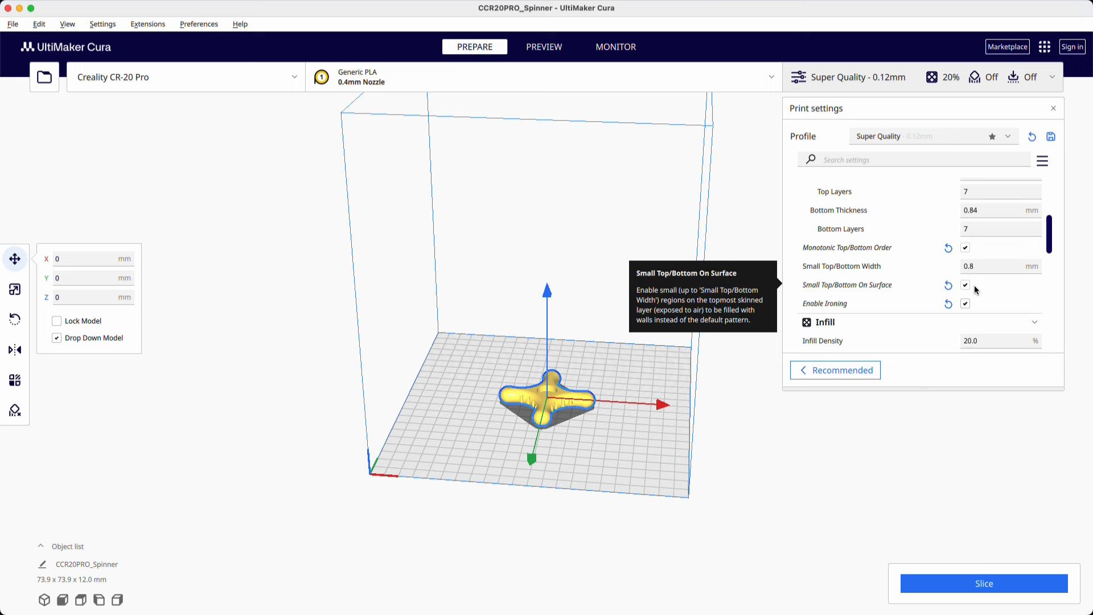
Step: Set the infill pattern to Triangles and slice the spinner model
scroll(975, 284, "up", 5)
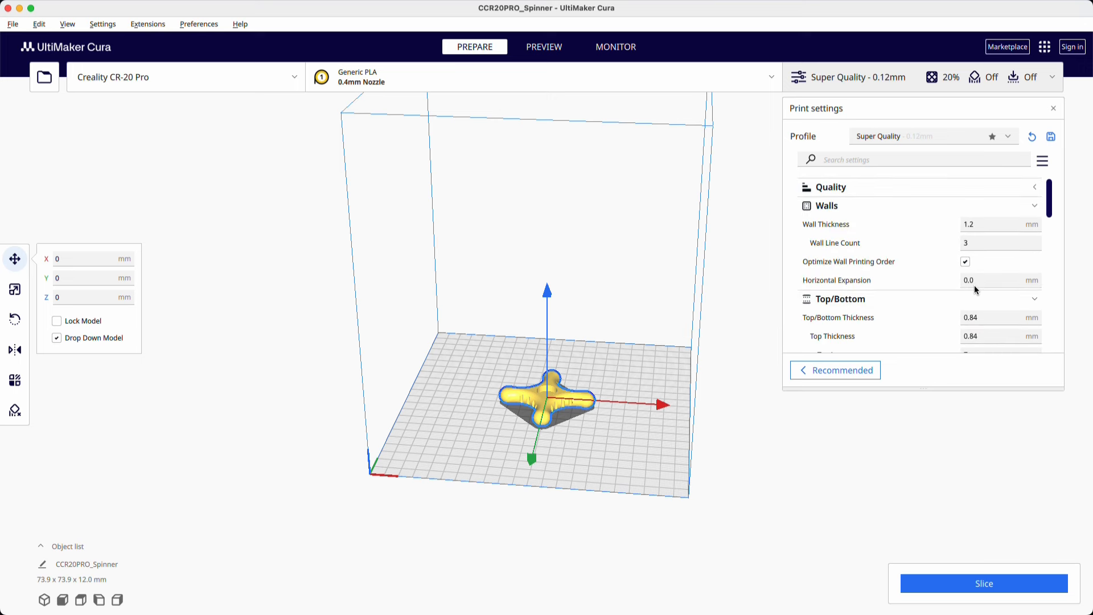
scroll(974, 285, "down", 4)
scroll(974, 285, "down", 5)
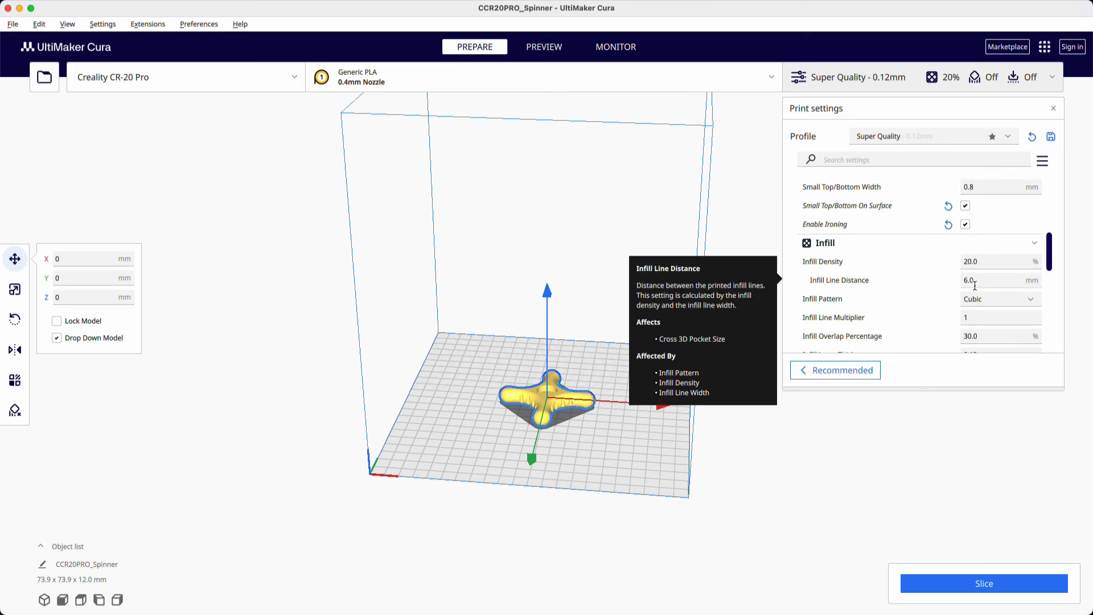
left_click(994, 252)
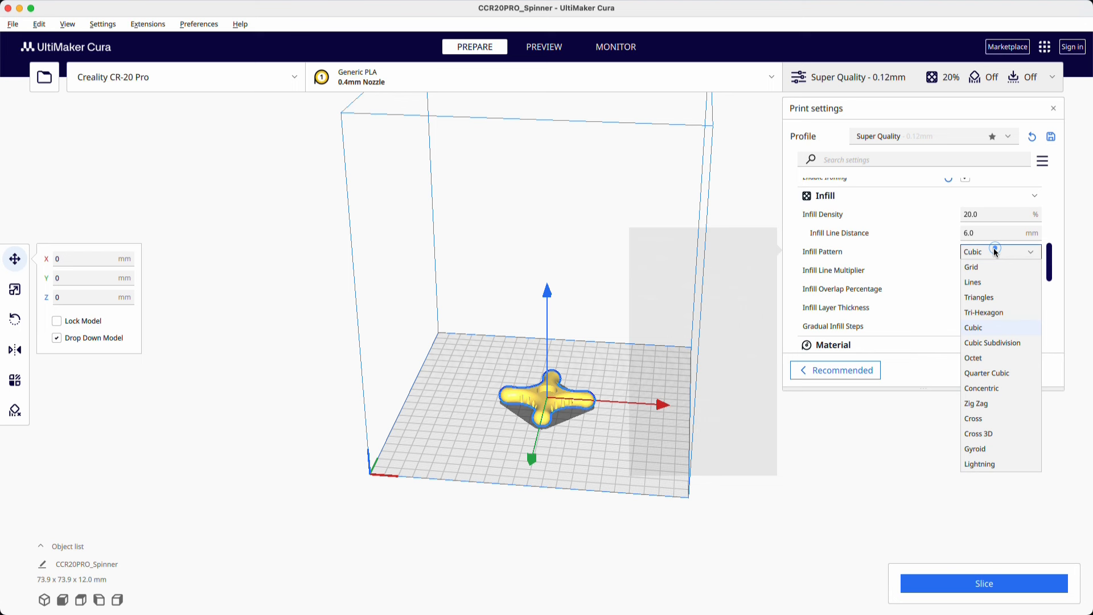
left_click(988, 299)
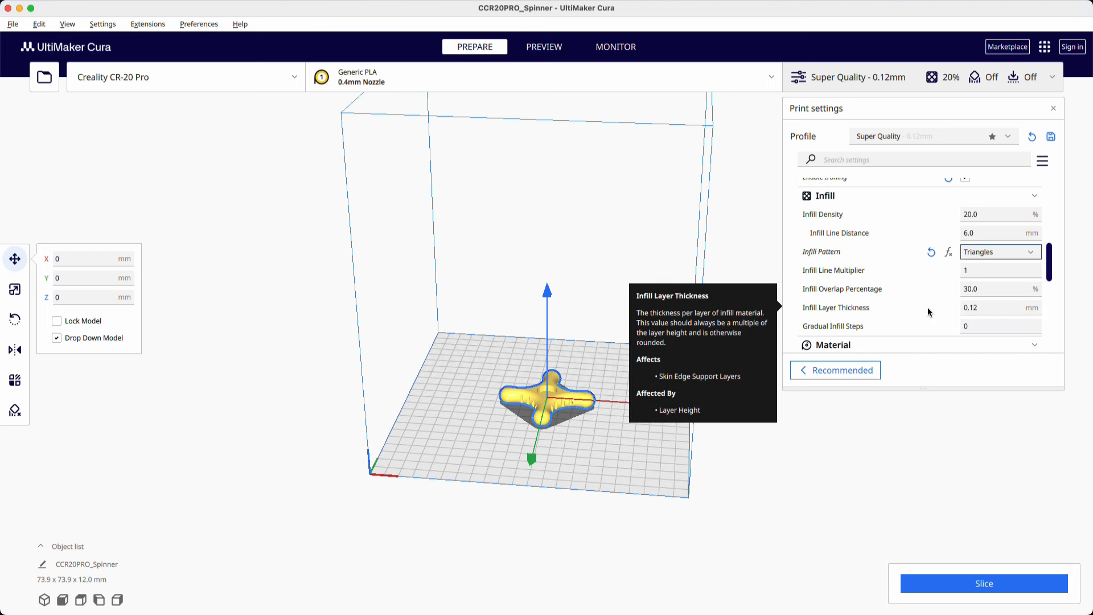
scroll(927, 306, "up", 4)
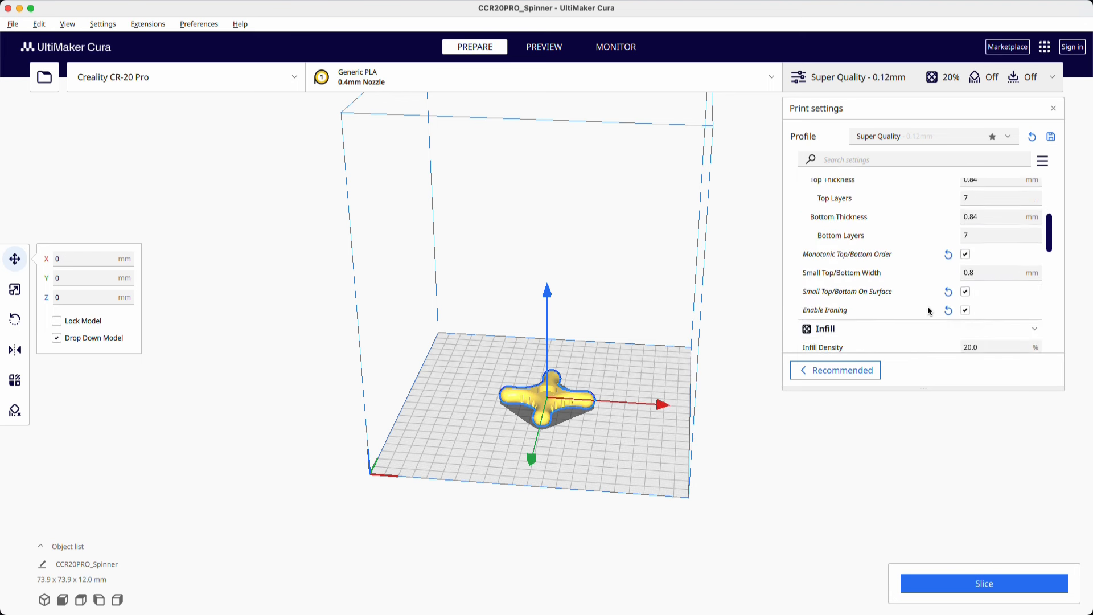
left_click(975, 586)
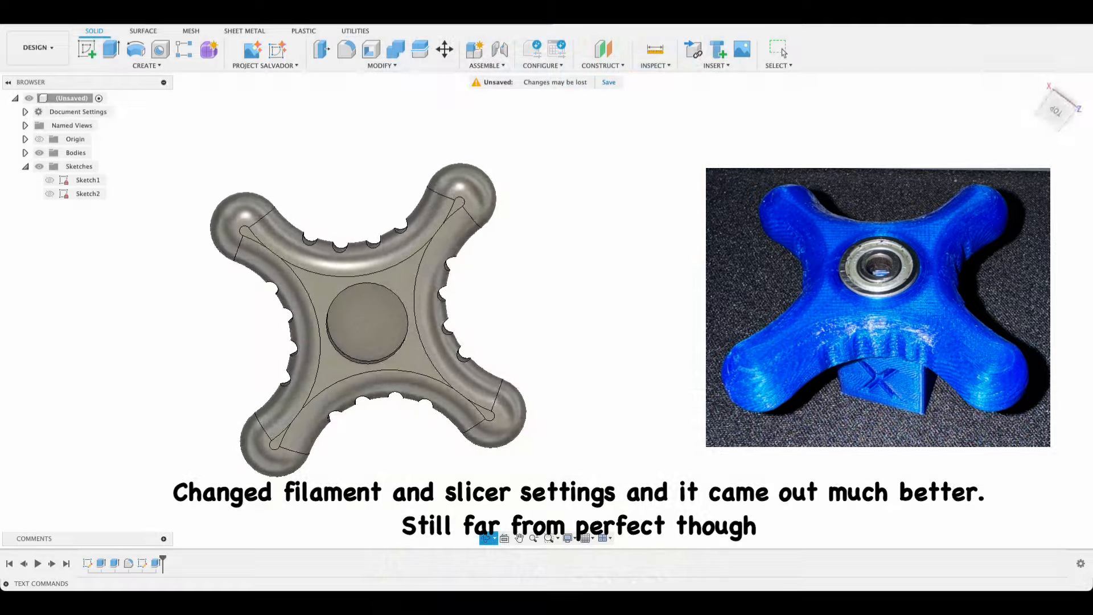
middle_click_drag(1004, 398, 531, 309, "shift")
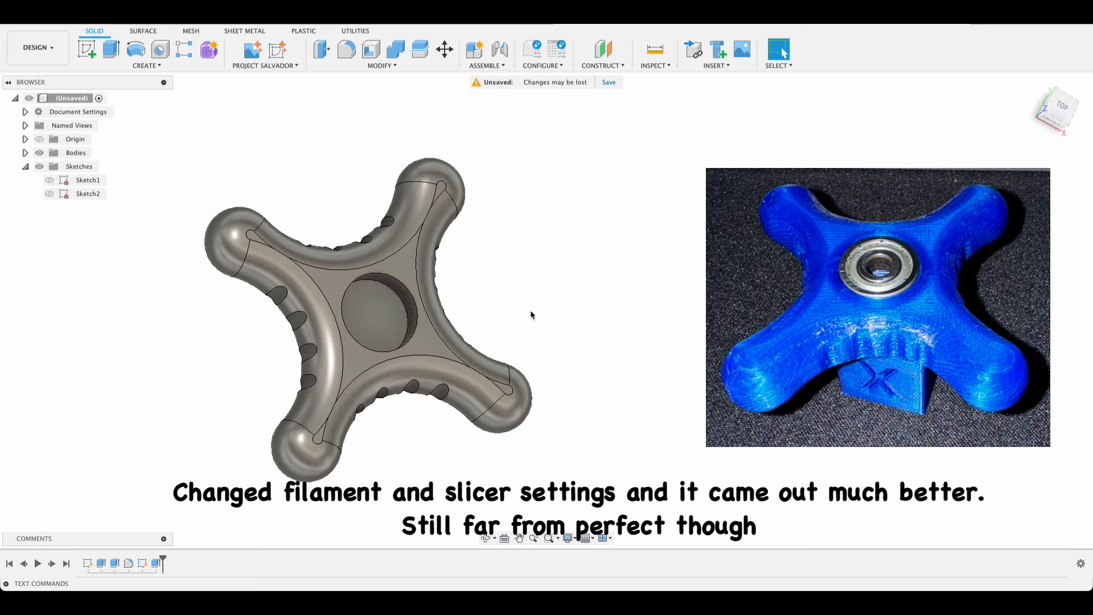